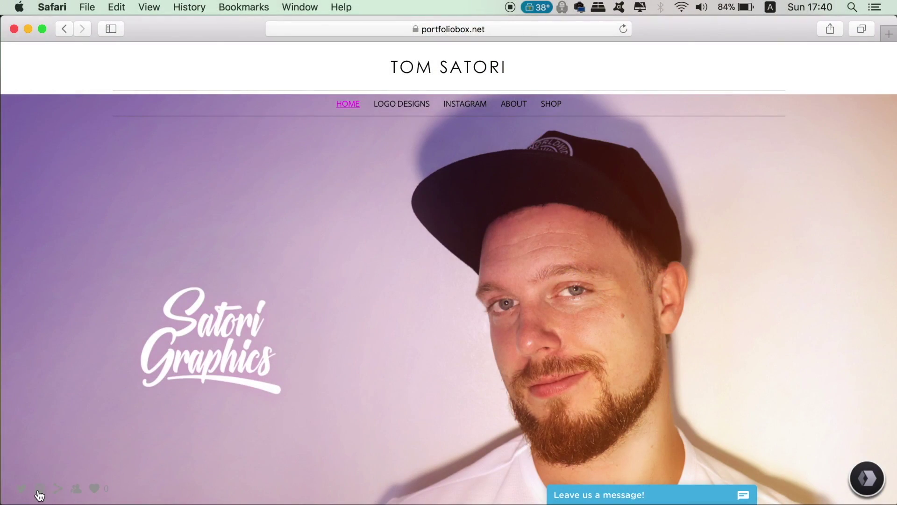
- Look through the portfolio website's Logo Designs, Instagram, About and Shop pages
left_click(419, 104)
scroll(397, 112, "down", 10)
scroll(393, 114, "up", 10)
left_click(454, 102)
left_click(421, 106)
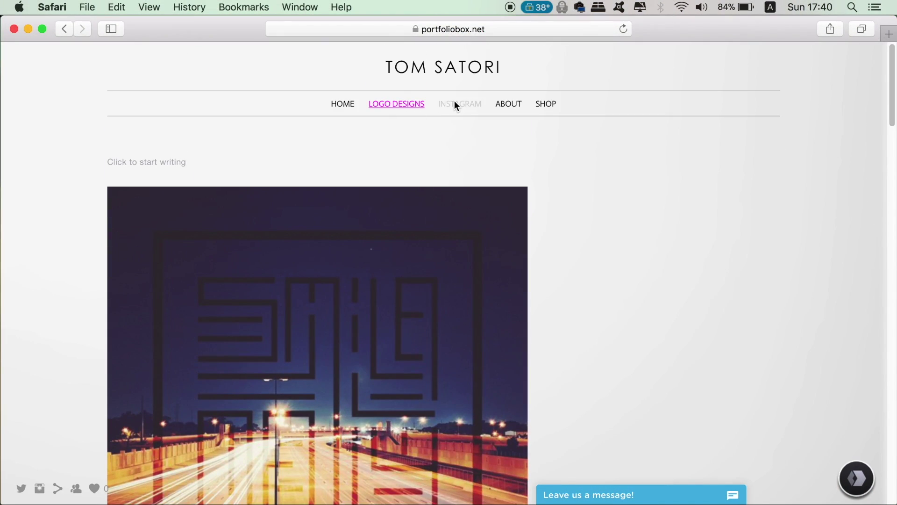
left_click(455, 104)
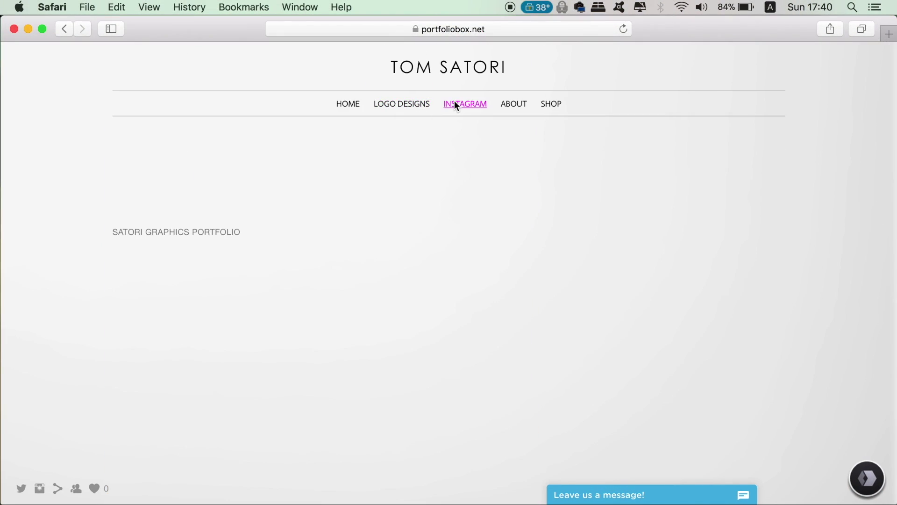
scroll(889, 247, "down", 6)
left_click_drag(890, 247, 885, 154)
left_click(508, 102)
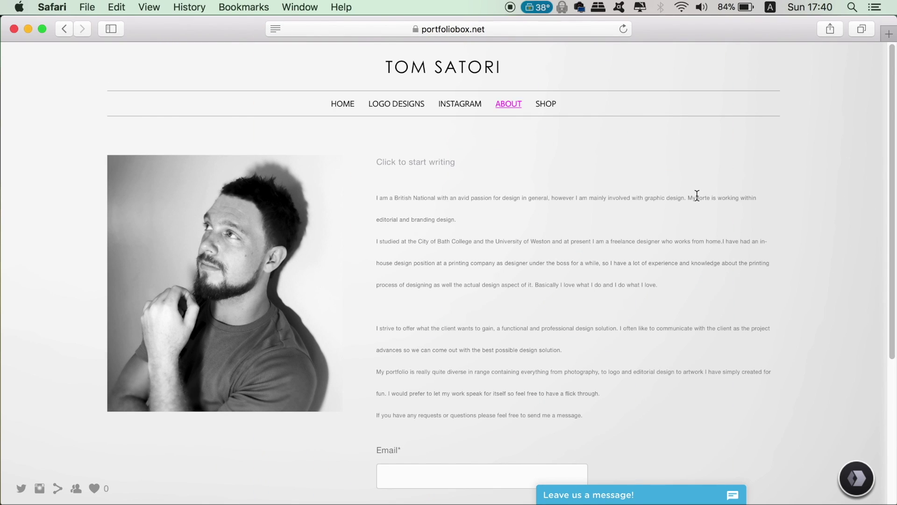
scroll(696, 197, "down", 5)
left_click_drag(887, 416, 880, 159)
left_click(545, 102)
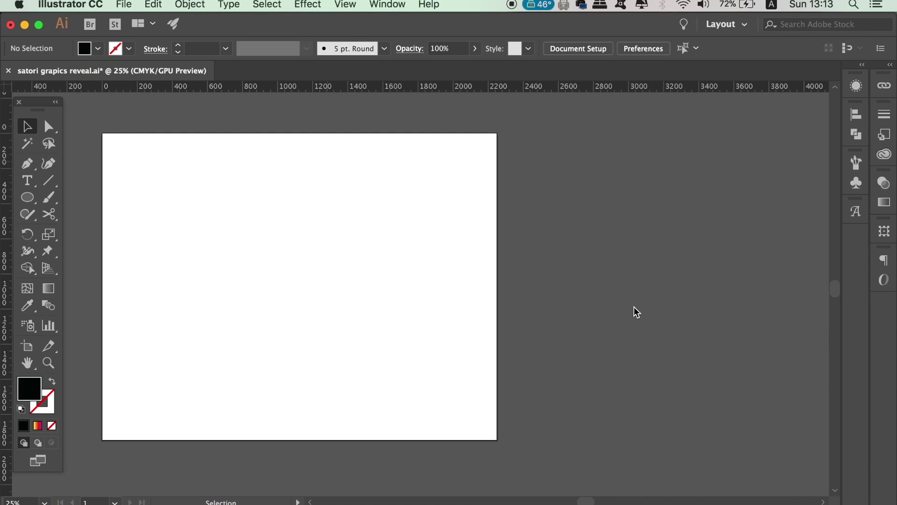
- In Illustrator, draw a large black circle on the artboard and apply the linear yellow-to-purple gradient to its stroke
key("l")
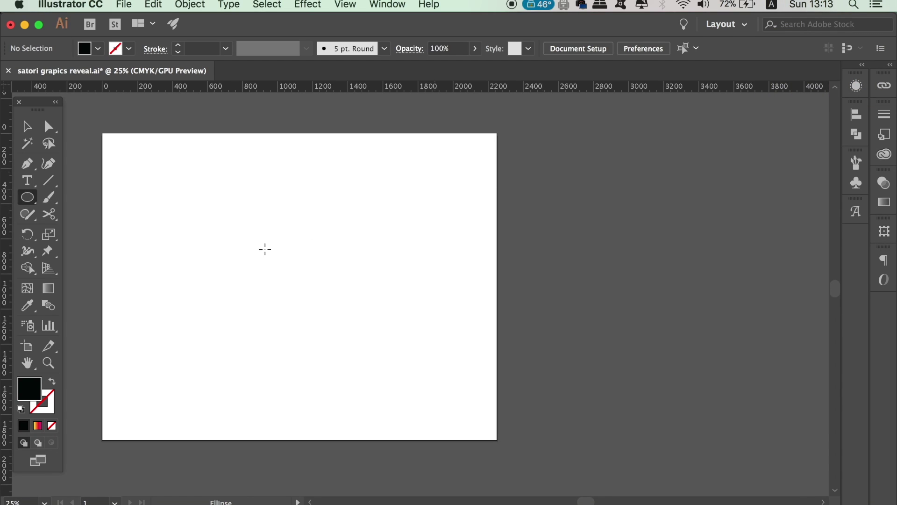
mouse_move(198, 203)
left_mouse_down()
mouse_move(341, 377)
mouse_move(343, 355)
left_mouse_up()
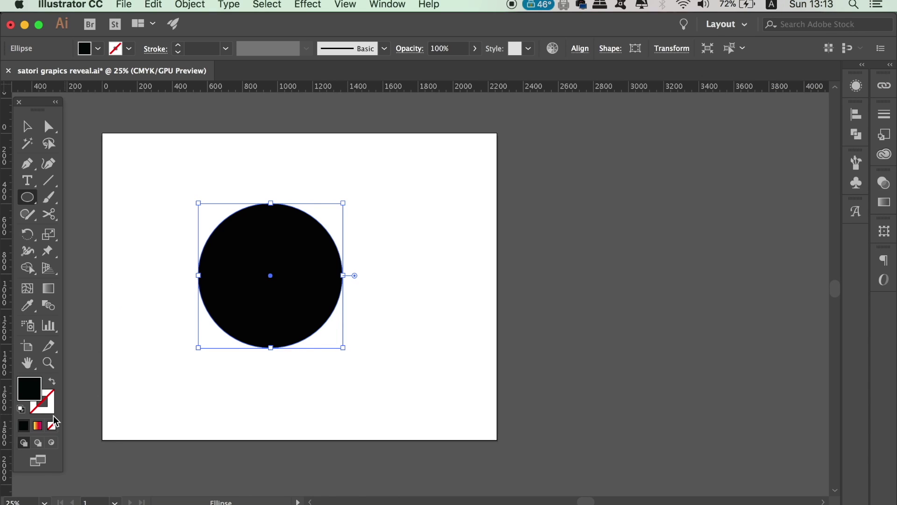
left_click(49, 401)
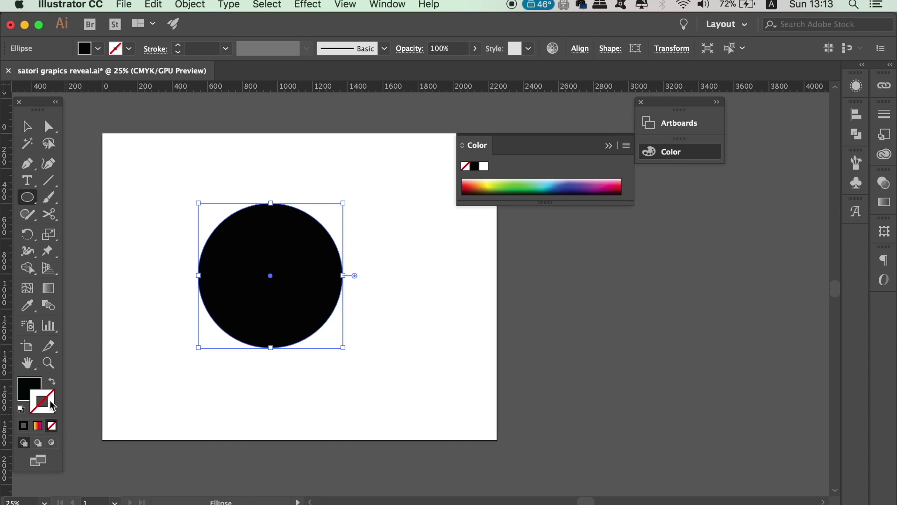
left_click(41, 426)
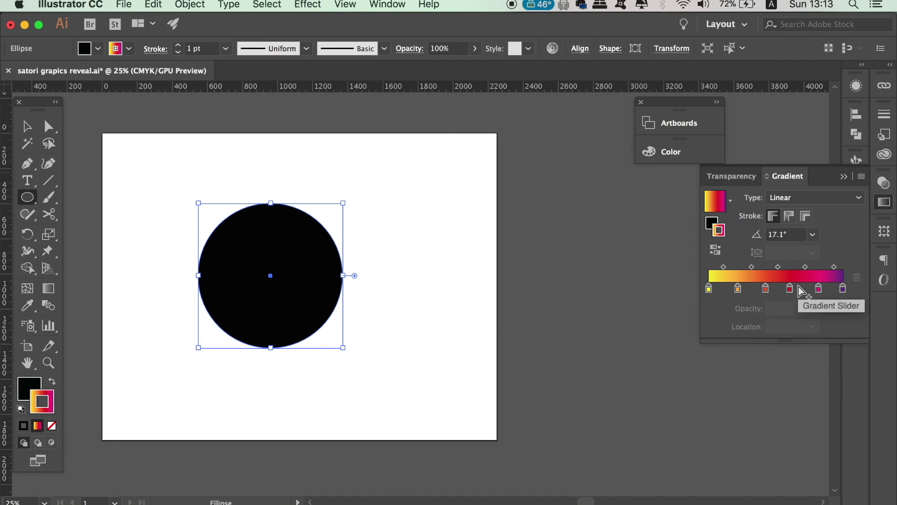
- Warm the yellow end stop of the circle's stroke gradient with more magenta and fine-tune the positions of the other stops and midpoints
key("super+equal")
left_click(879, 203)
left_click(818, 288)
double_click(818, 287)
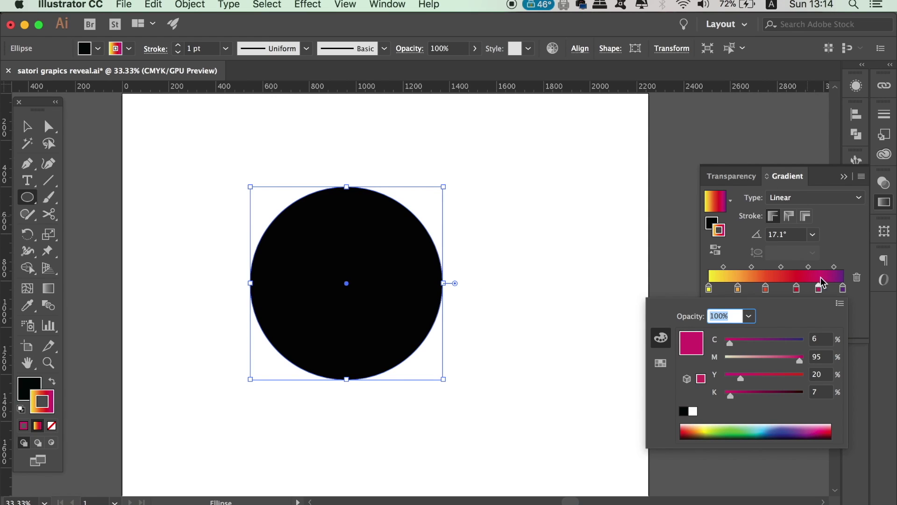
double_click(709, 289)
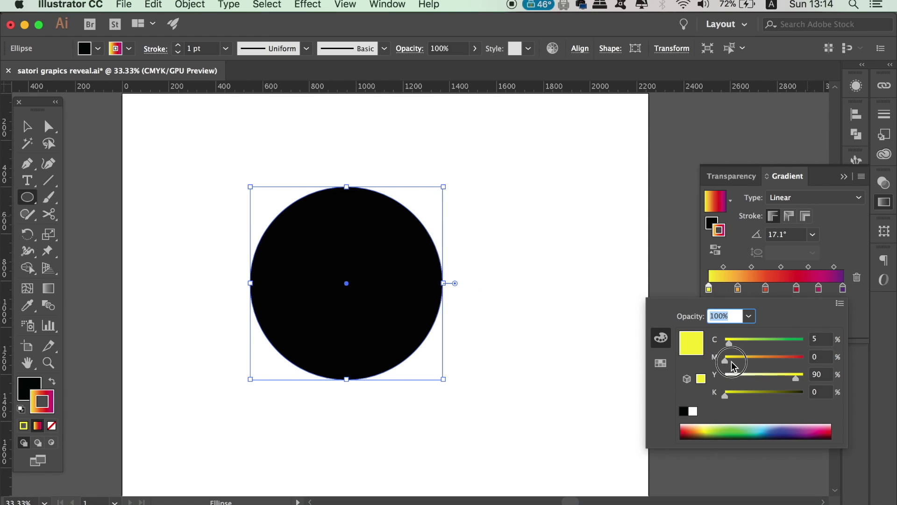
left_click_drag(732, 366, 734, 366)
left_click(724, 266)
left_click(765, 288)
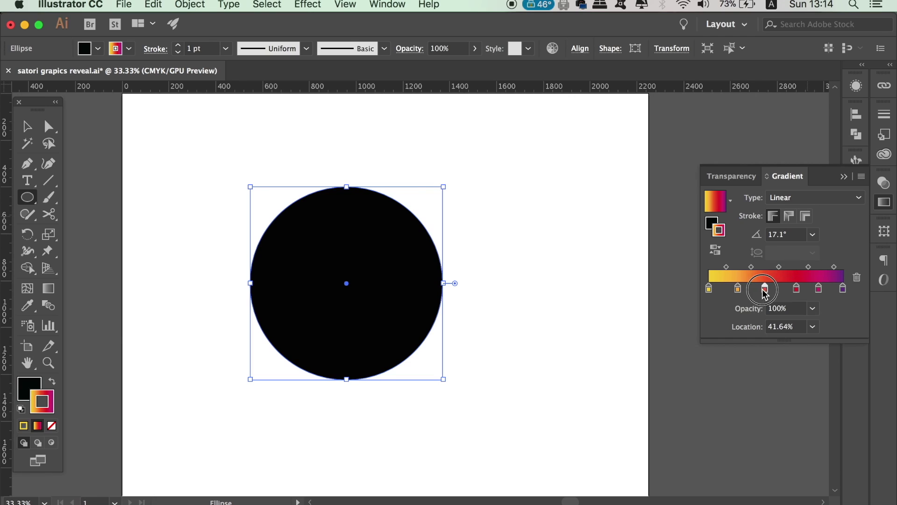
left_click(833, 268)
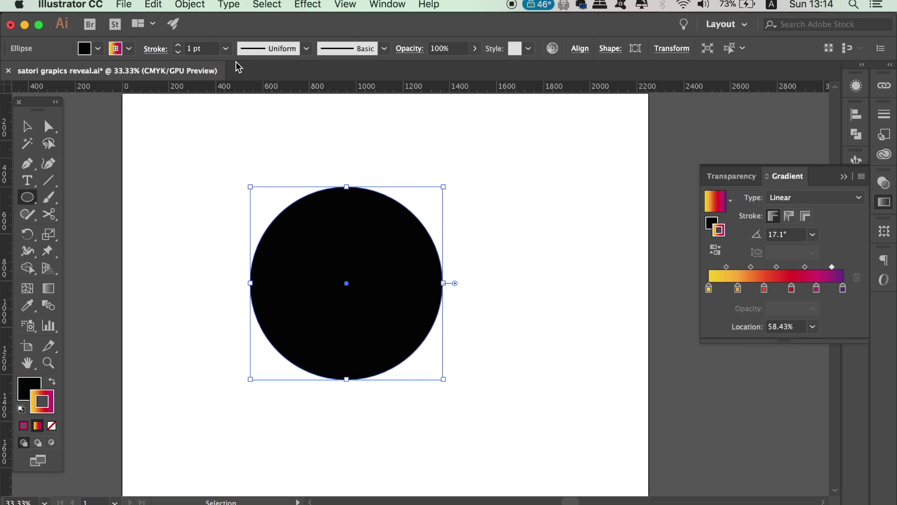
- Set the circle's stroke weight to 100 pt and scale the circle down proportionally about its centre
left_click(225, 48)
left_click(259, 387)
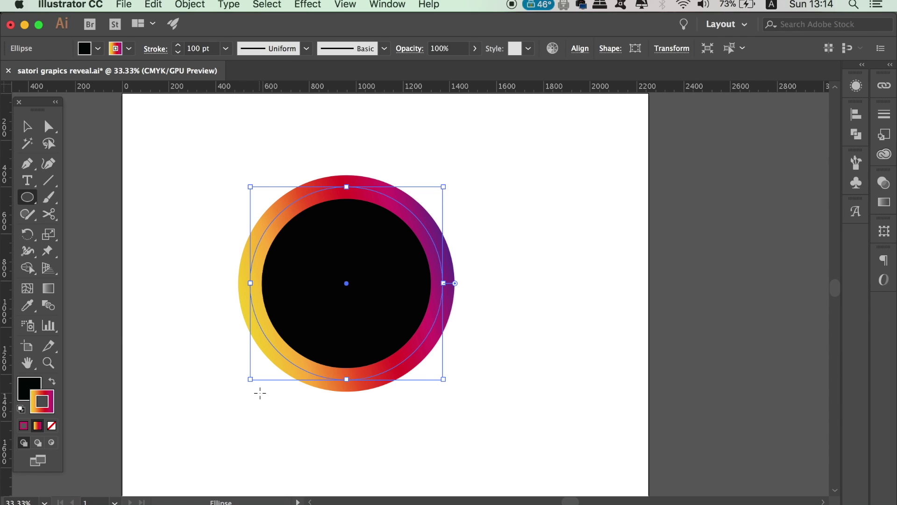
key("v")
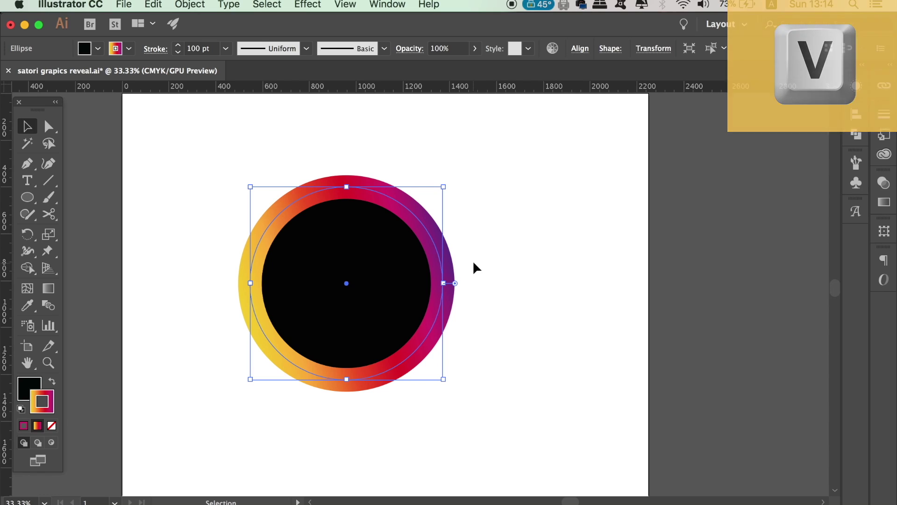
left_click_drag(443, 187, 401, 228)
key("super+equal")
key("super+equal")
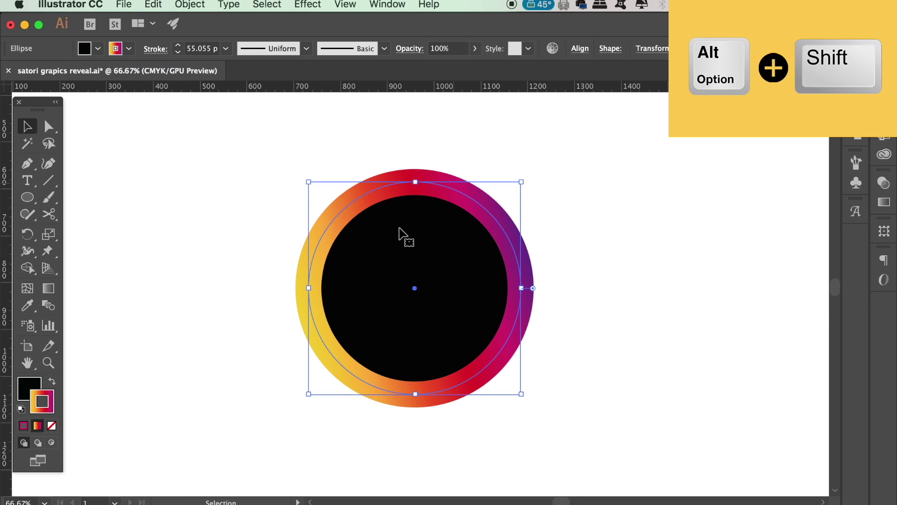
mouse_move(524, 183)
left_mouse_down()
mouse_move(501, 195)
mouse_move(499, 209)
left_mouse_up()
- Raise the circle's gradient stroke weight to 164 pt
left_click(226, 49)
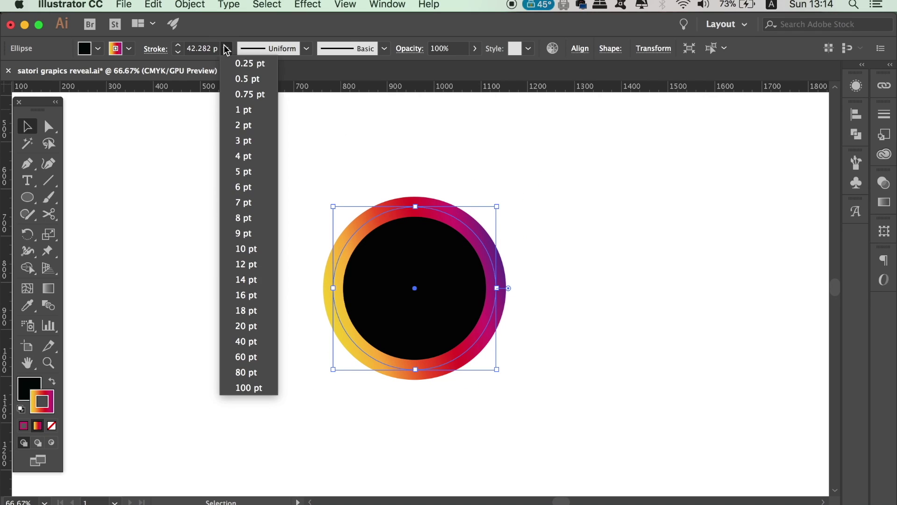
left_click(257, 387)
left_click(178, 45)
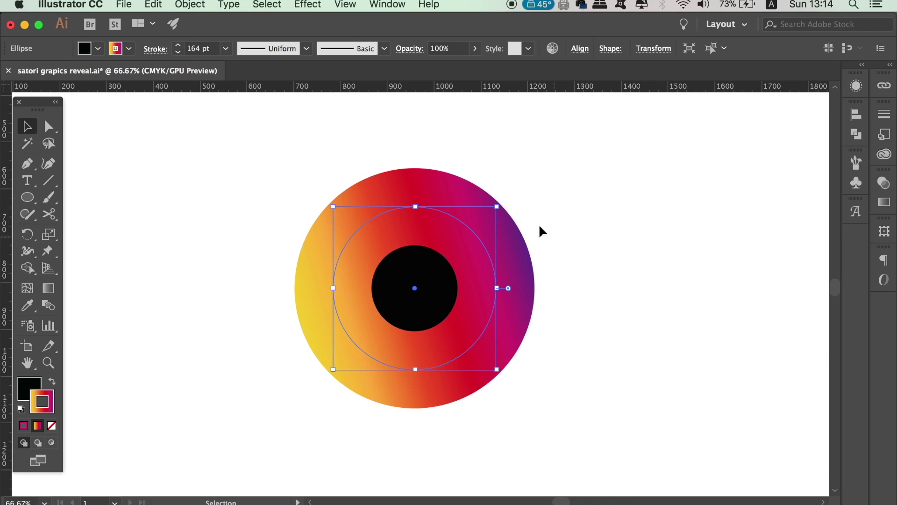
left_click(178, 51)
- Increase the reduced circle's stroke weight to 261 pt to cover the black centre
left_click(178, 47)
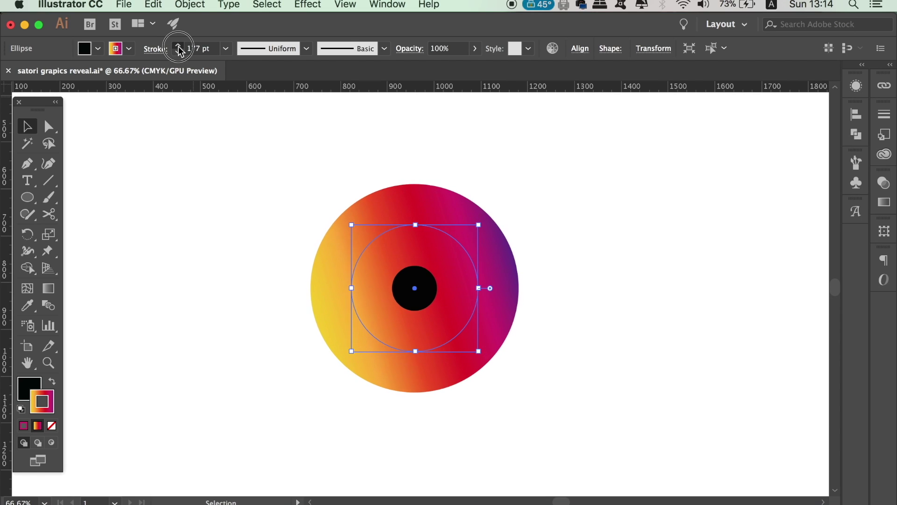
left_click(178, 46)
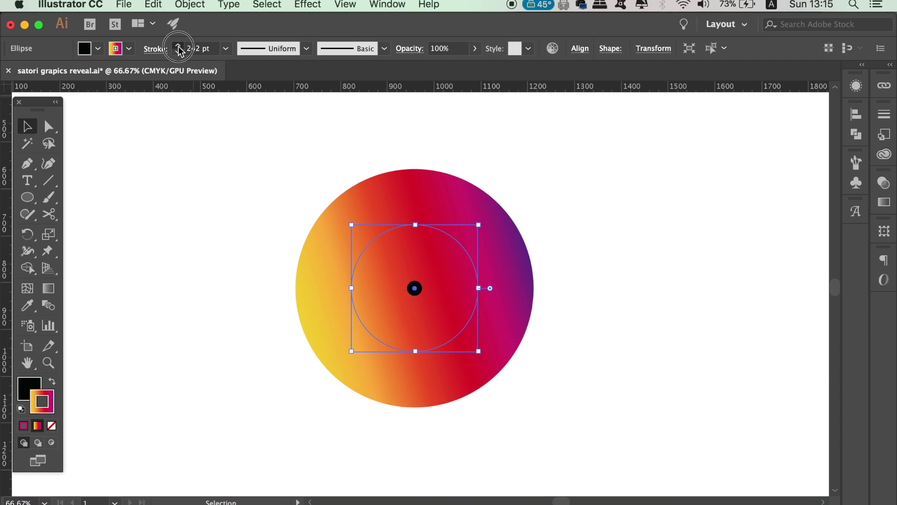
left_click(178, 46)
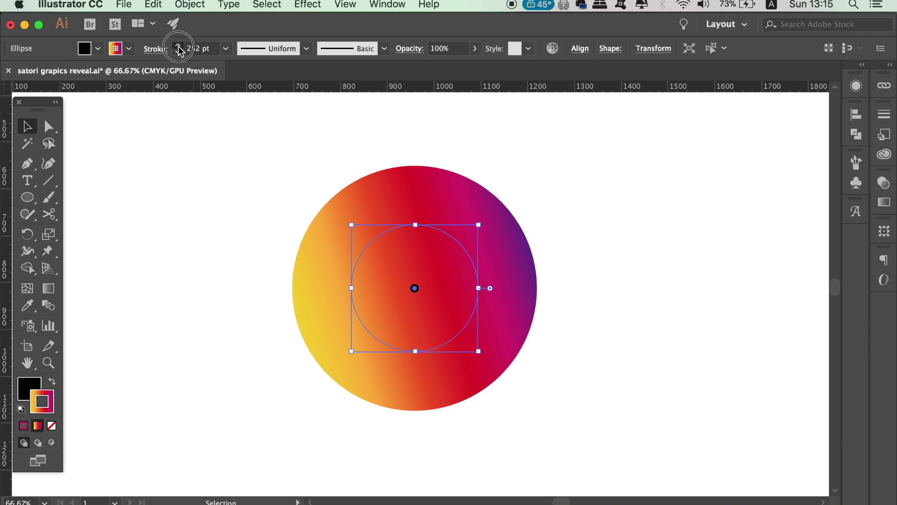
left_click(178, 46)
left_click(178, 46)
left_click(178, 47)
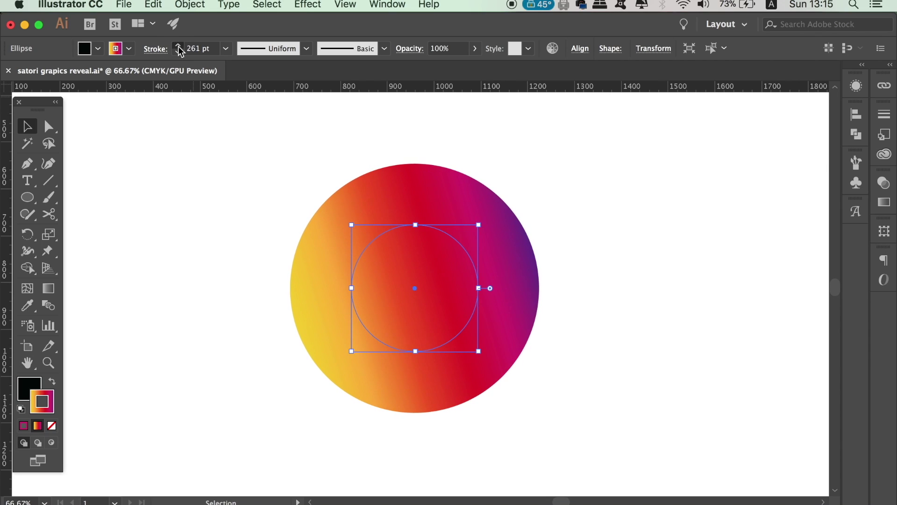
- Fine-tune the stroke weight to 272 pt to close the last gap at the circle's centre
key("super+equal")
key("super+equal")
left_click(178, 46)
left_click(178, 46)
left_click(178, 47)
left_click(178, 47)
left_click(178, 46)
key("super+equal")
key("super+equal")
key("super+minus")
key("super+minus")
left_click(178, 46)
left_click(178, 46)
left_click(178, 46)
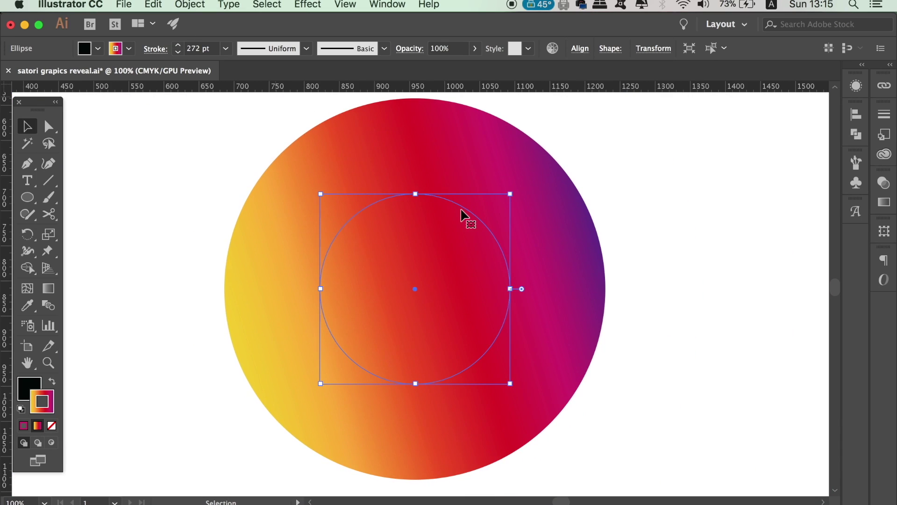
- Apply the gradient along the circle's stroke and deselect the circle
left_click(882, 207)
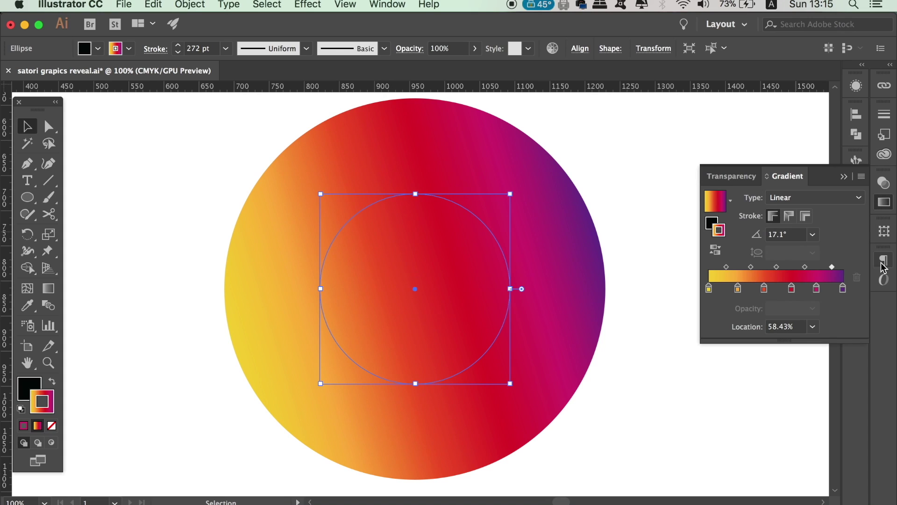
left_click(789, 218)
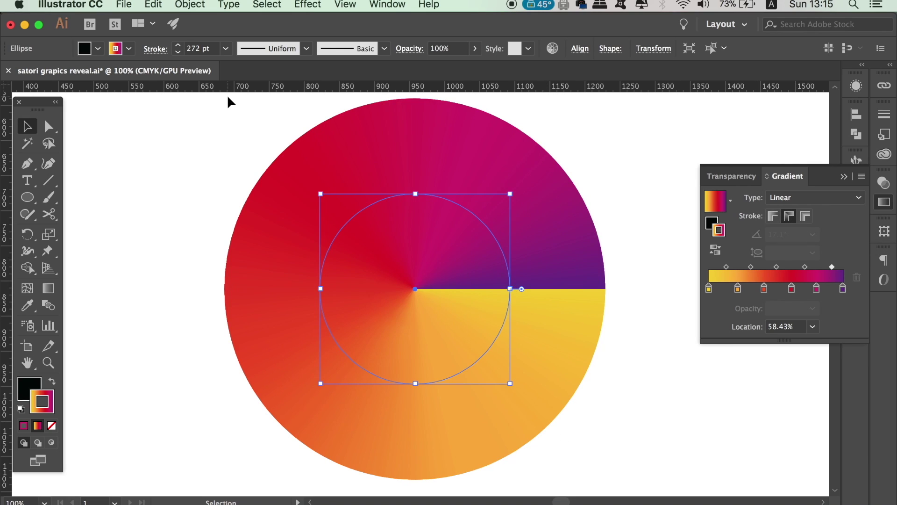
left_click(217, 124)
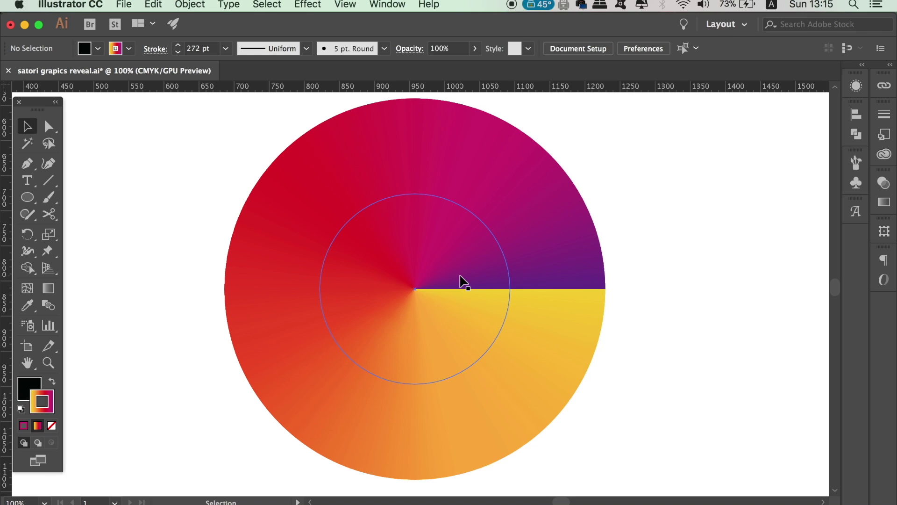
- Examine the centre of the gradient circle up close for any remaining gap in the stroke
key("super+equal")
key("super+equal")
key("super+equal")
key("super+equal")
key("super+equal")
key("super+equal")
key("super+equal")
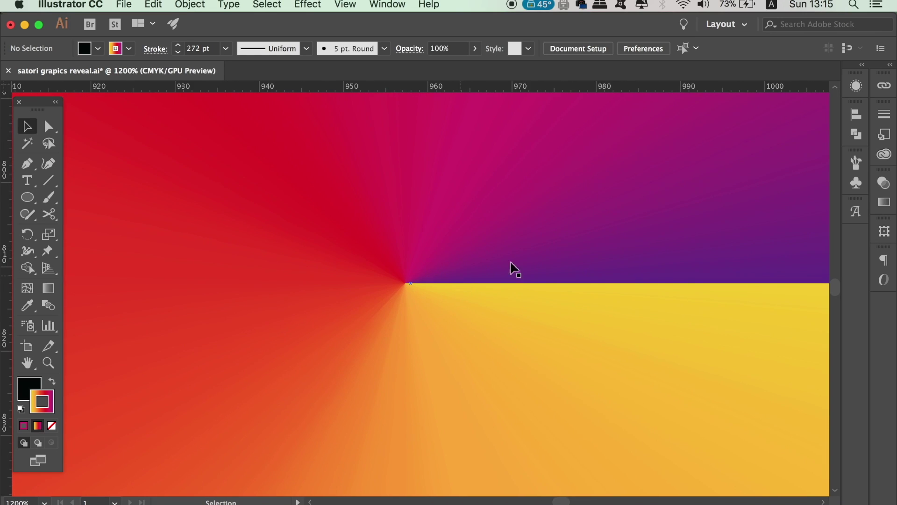
key("super+minus")
key("super+minus")
key("super+minus")
key("super+minus")
key("super+minus")
key("super+minus")
key("super+minus")
key("super+minus")
key("super+minus")
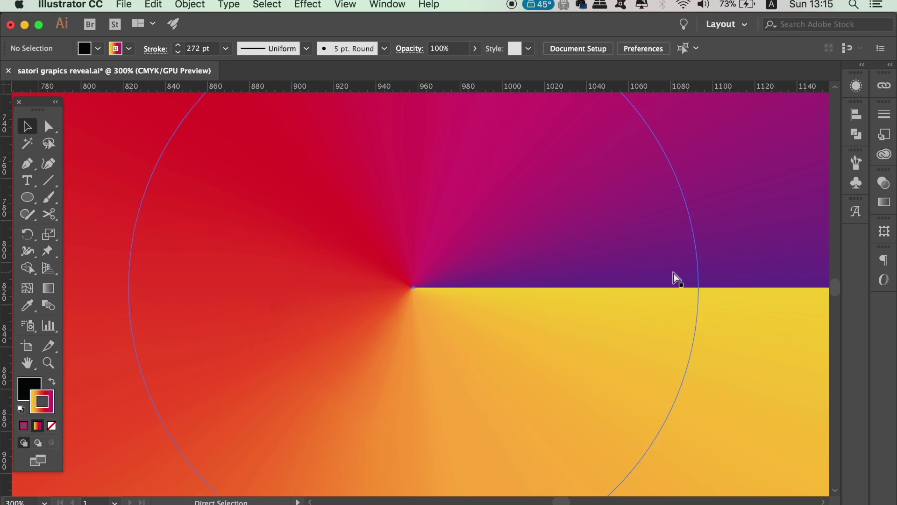
key("super+minus")
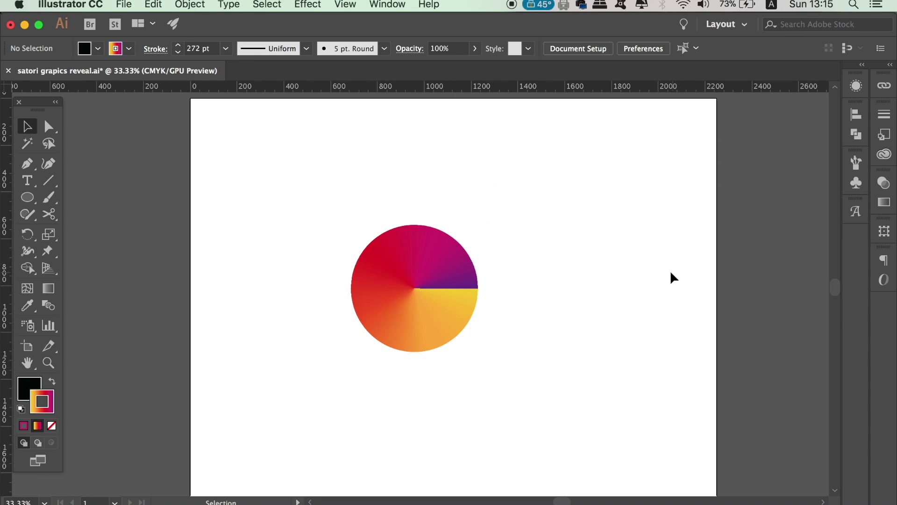
- Check the Scale Strokes & Effects setting in the general preferences and close them without changes
scroll(561, 261, "right", 2)
left_click(93, 4)
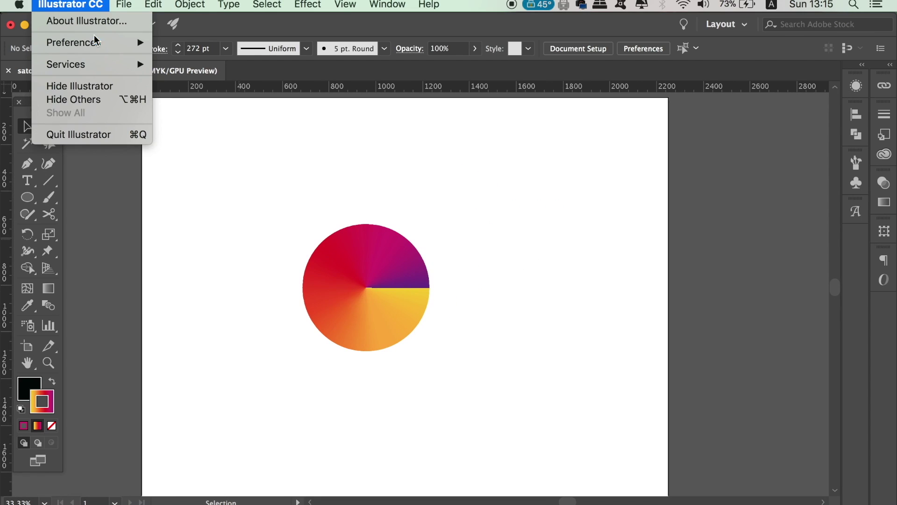
mouse_move(94, 42)
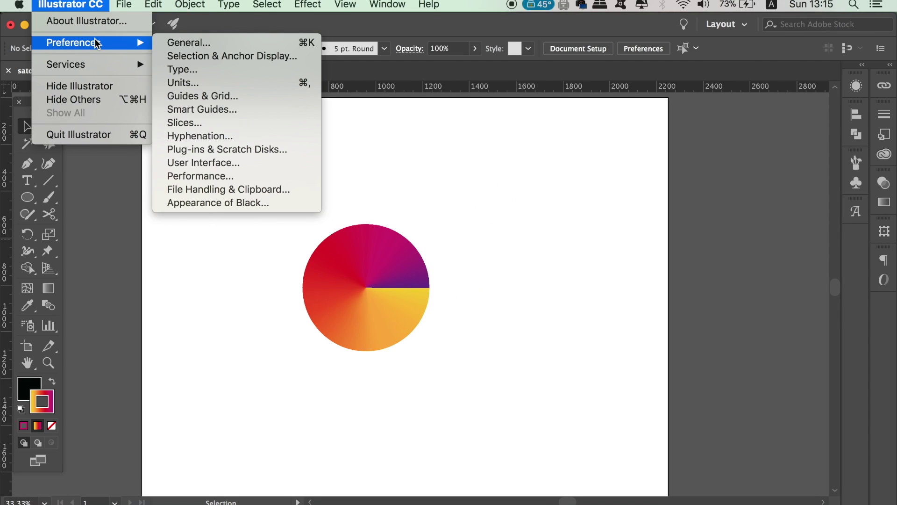
left_click(247, 46)
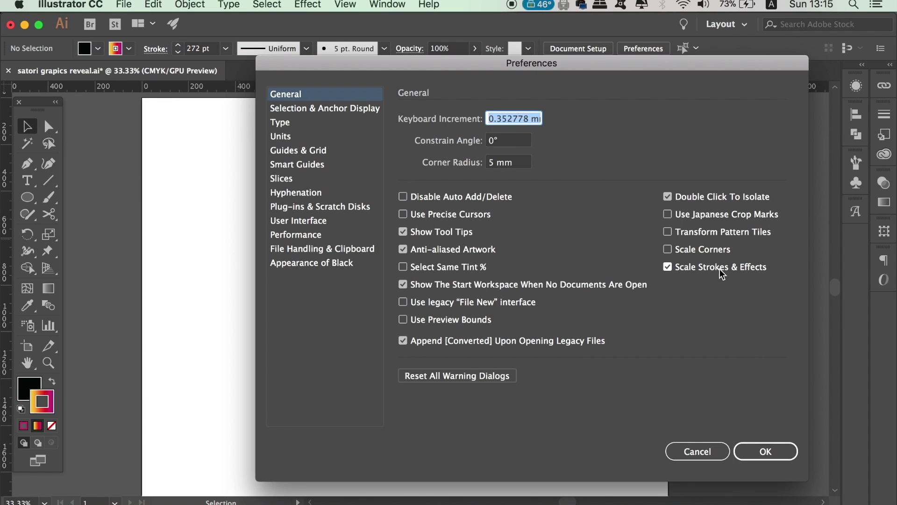
left_click(697, 450)
- Test scaling the gradient circle up and down about its centre, and place the small version outside the artboard beside its right edge
left_click(404, 288)
mouse_move(400, 255)
left_mouse_down()
mouse_move(482, 194)
mouse_move(486, 170)
left_mouse_up()
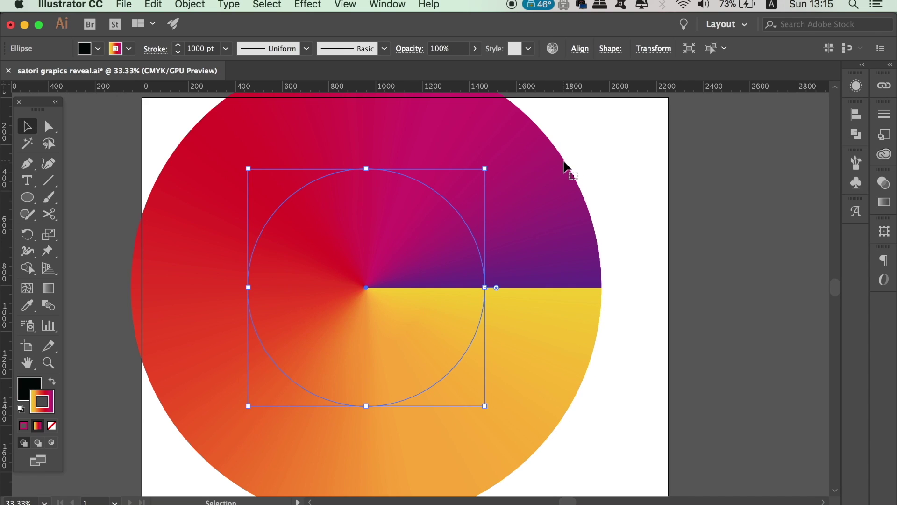
left_click_drag(485, 167, 380, 256)
left_click(453, 259)
left_click_drag(369, 293, 750, 169)
left_click(489, 239)
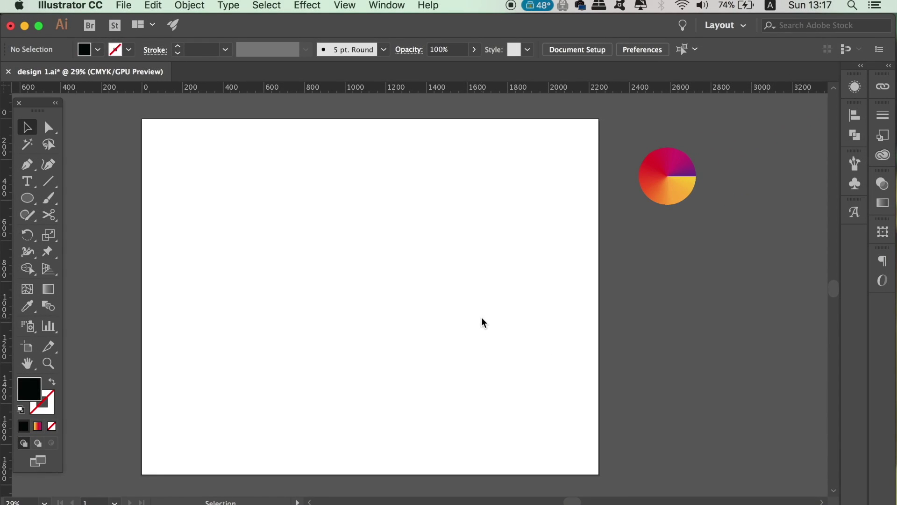
- Draw a circle about 859 px in diameter on the artboard and move it straight down by about 128 px
key("l")
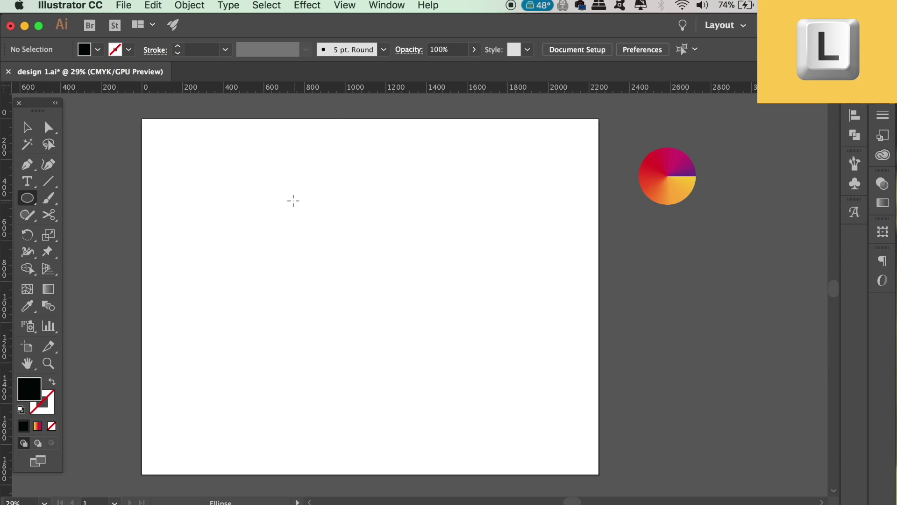
left_click_drag(256, 180, 433, 336)
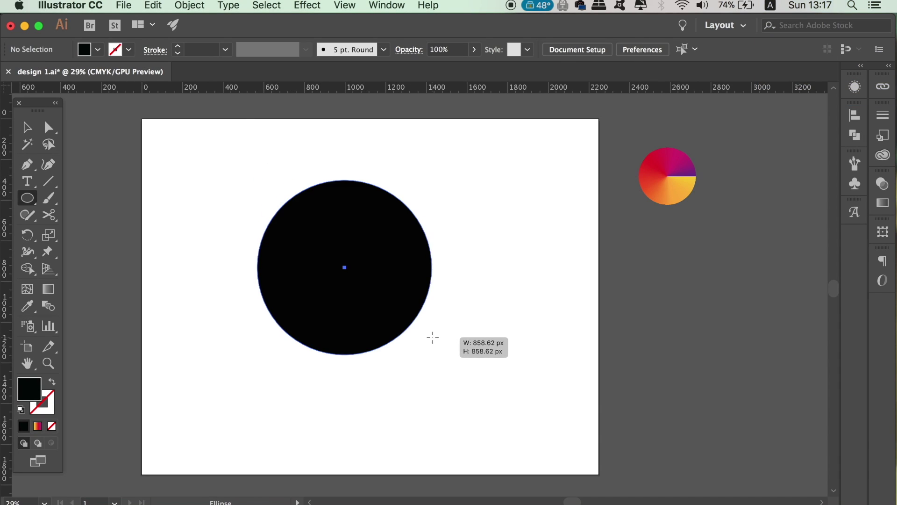
left_click(35, 130)
left_click_drag(323, 254, 373, 290)
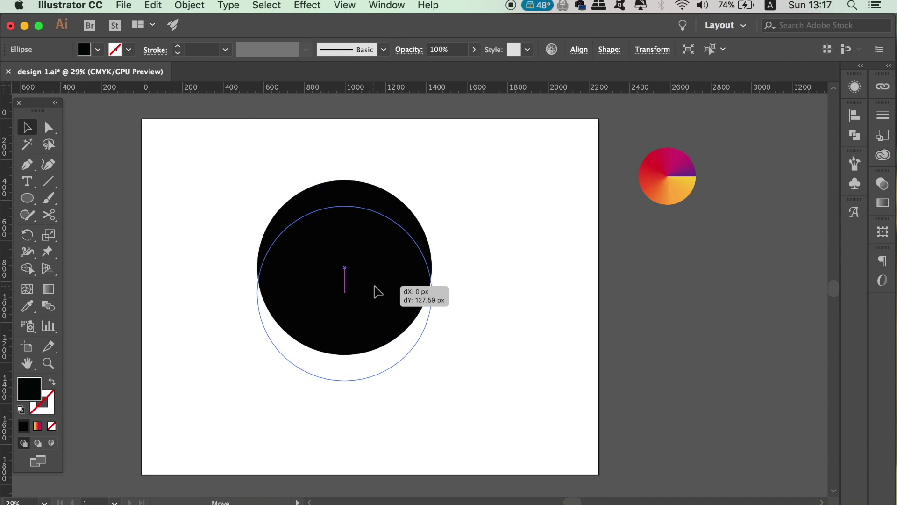
- Fill the circle with the light grey D3D3D3
double_click(29, 388)
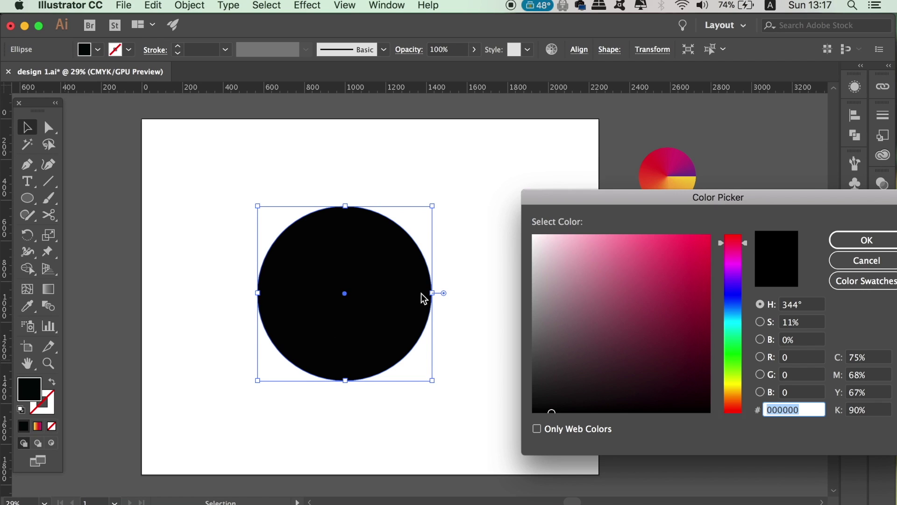
left_click(530, 261)
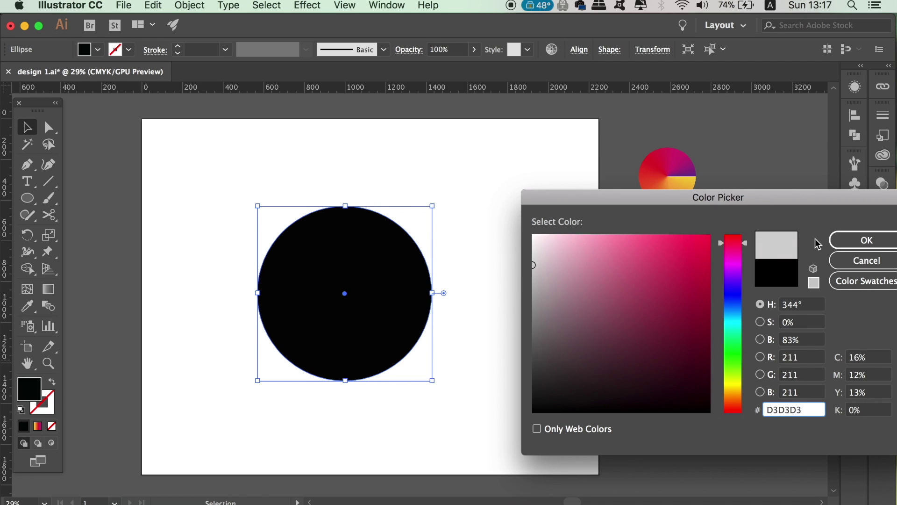
left_click(846, 240)
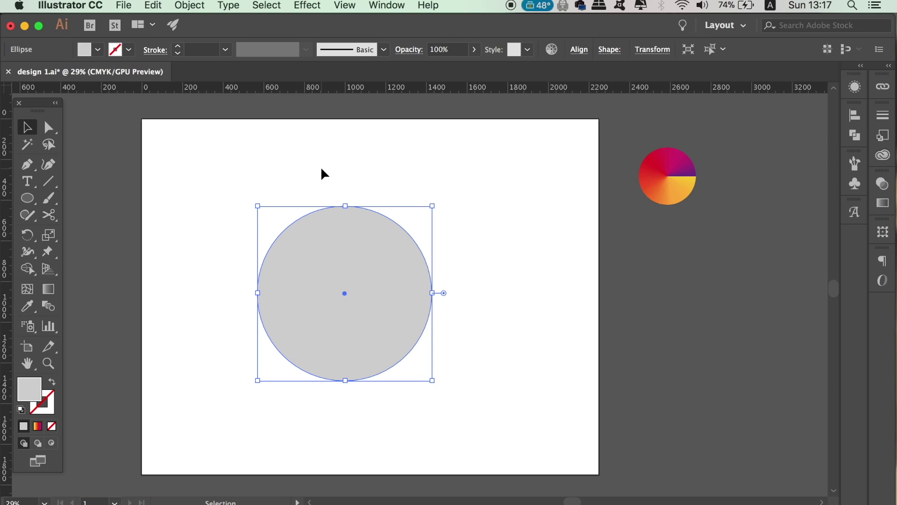
- Place a vertical ruler guide through the centre of the grey circle
key("super+equal")
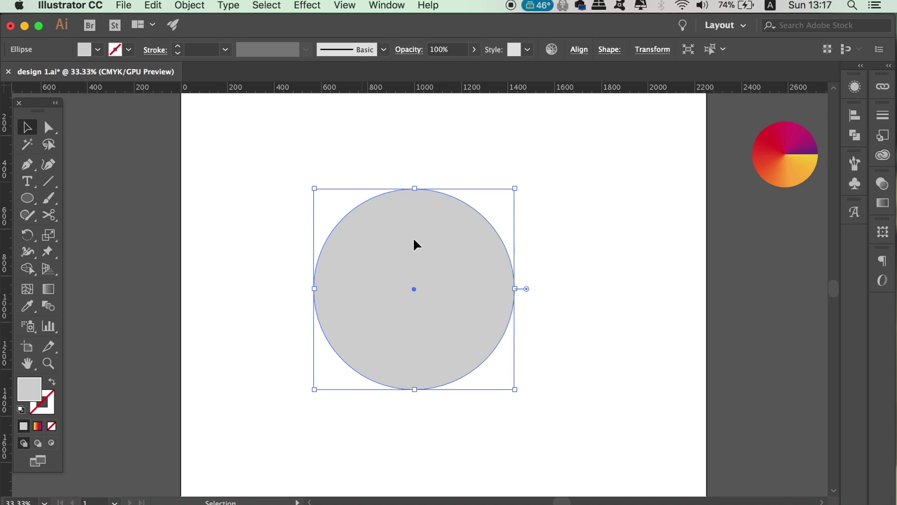
key("super+equal")
left_click_drag(417, 248, 393, 253)
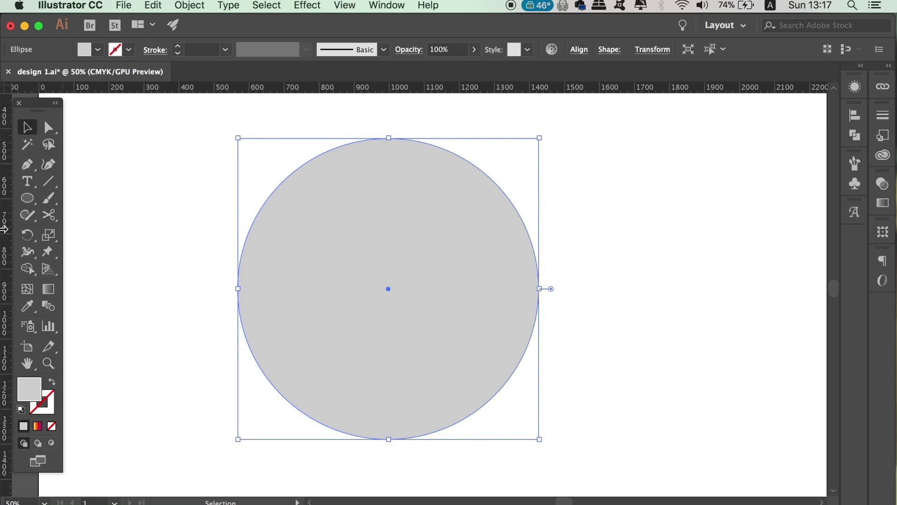
left_click_drag(4, 237, 411, 353)
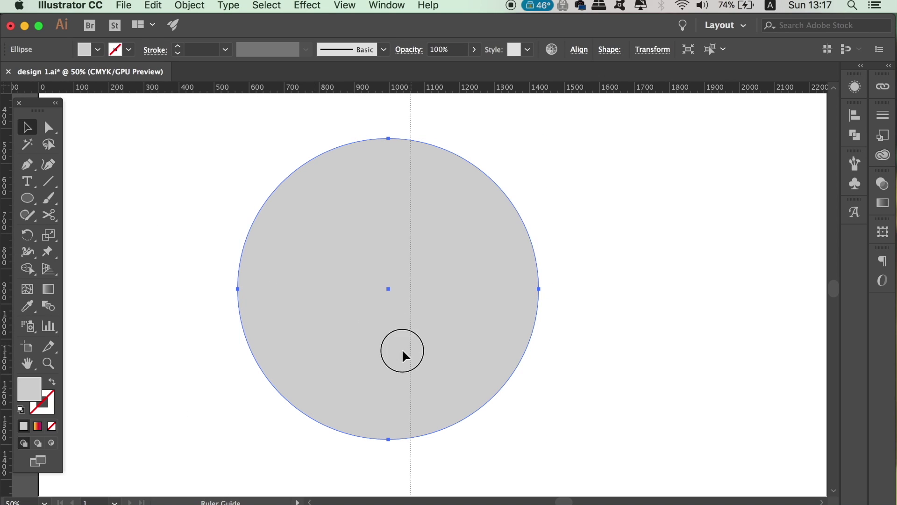
left_click_drag(402, 425, 388, 442)
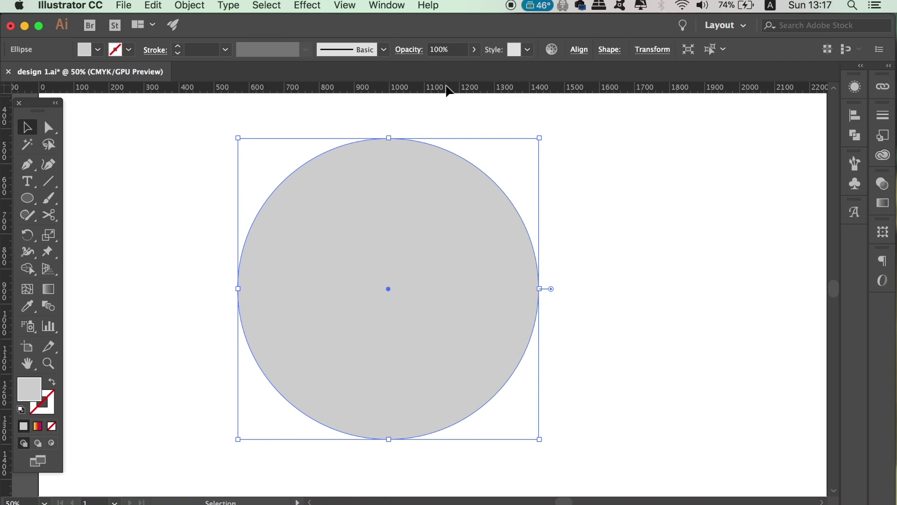
- Show the guides and move the spare vertical guide clear of the circle, to its right
right_click(694, 280)
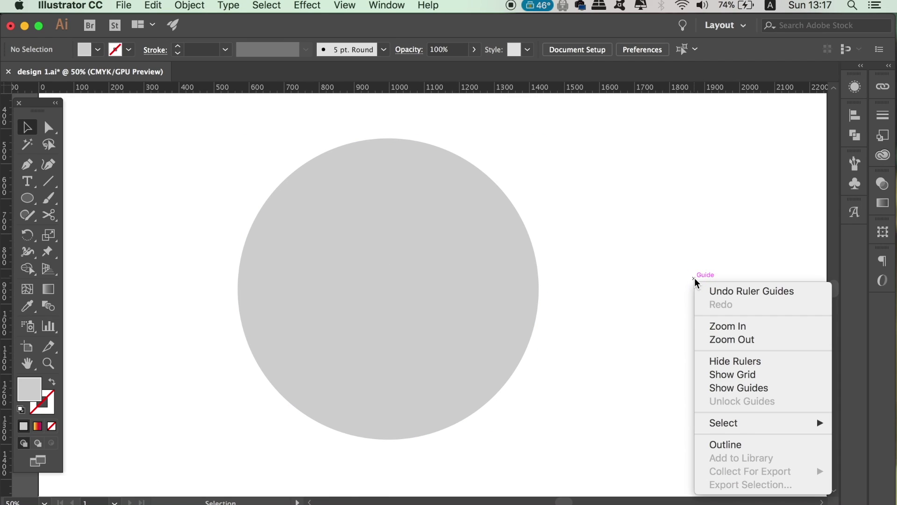
left_click(754, 389)
left_click_drag(408, 126, 695, 196)
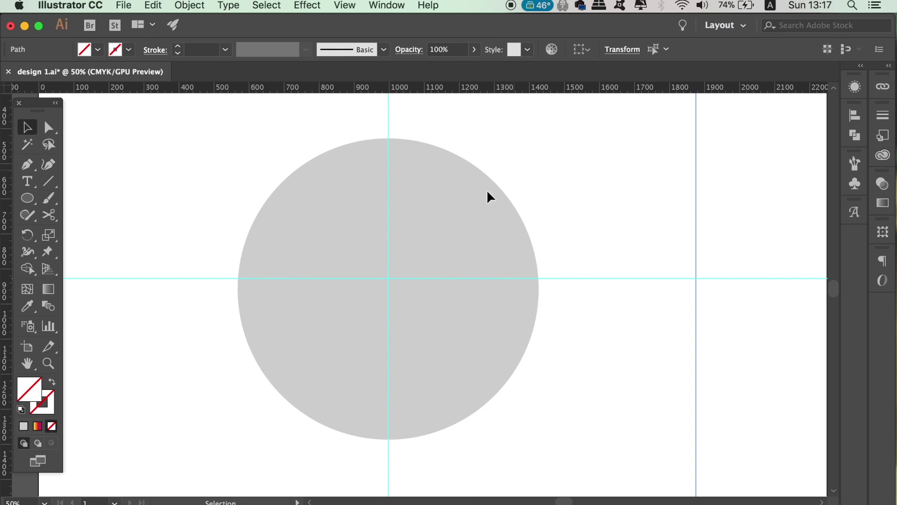
- Move the horizontal guide down onto the centre of the grey circle
left_click(467, 200)
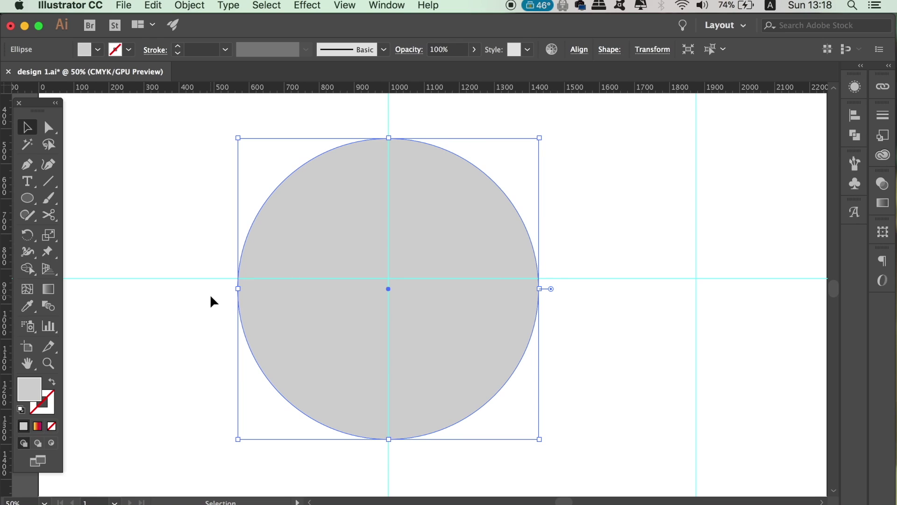
left_click_drag(200, 278, 238, 290)
left_click(251, 279)
left_click(314, 290)
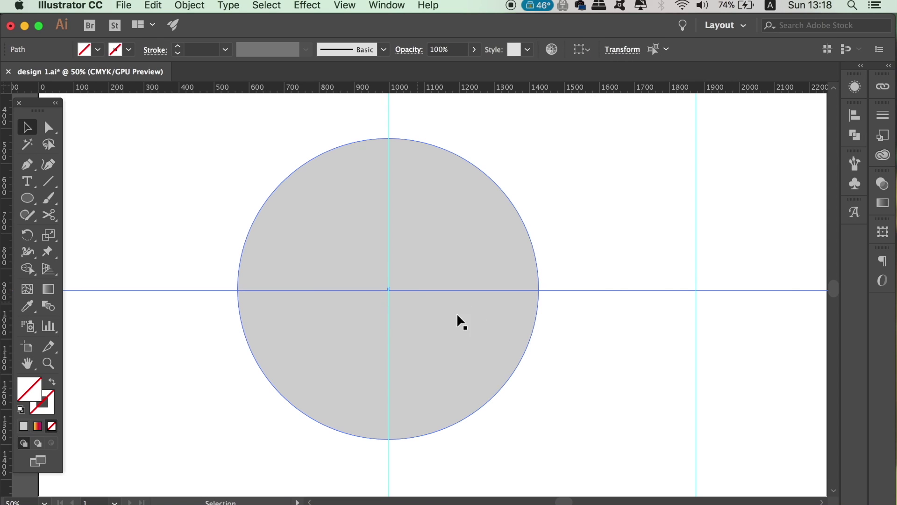
- Select the grey circle and lock it
left_click(489, 225)
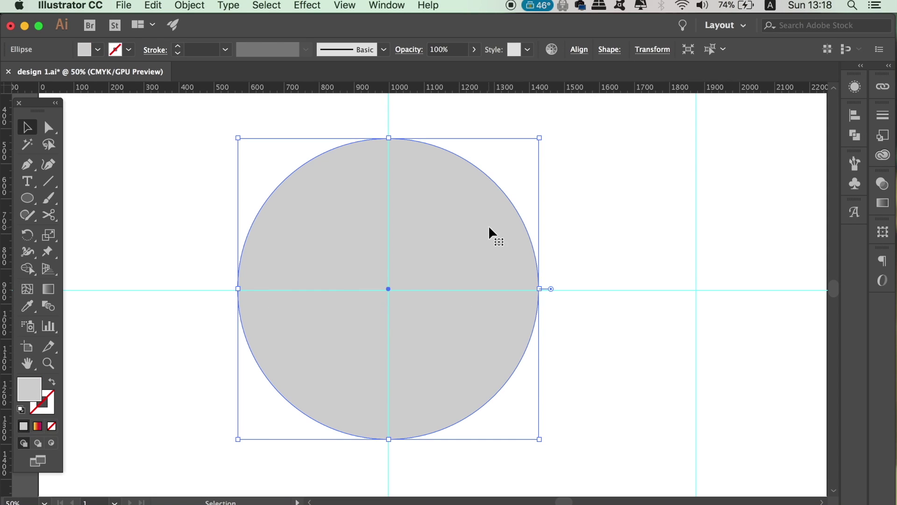
left_click(189, 5)
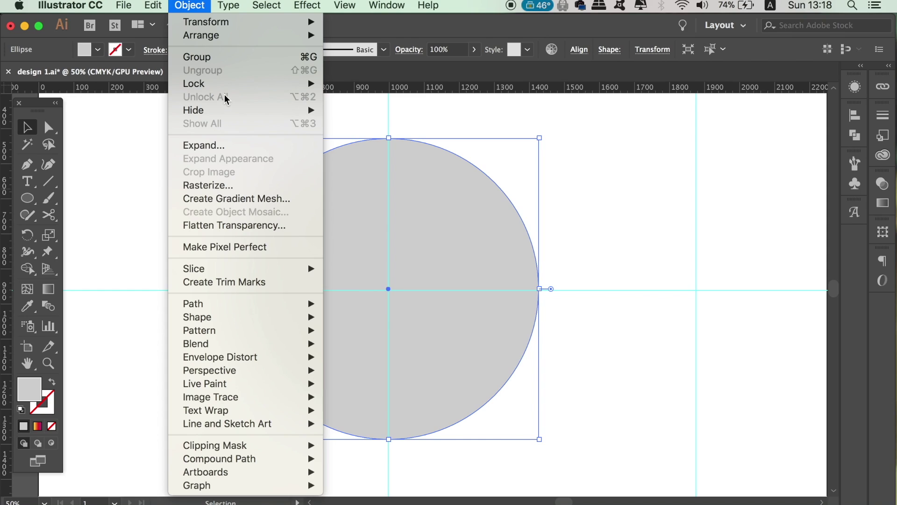
mouse_move(224, 84)
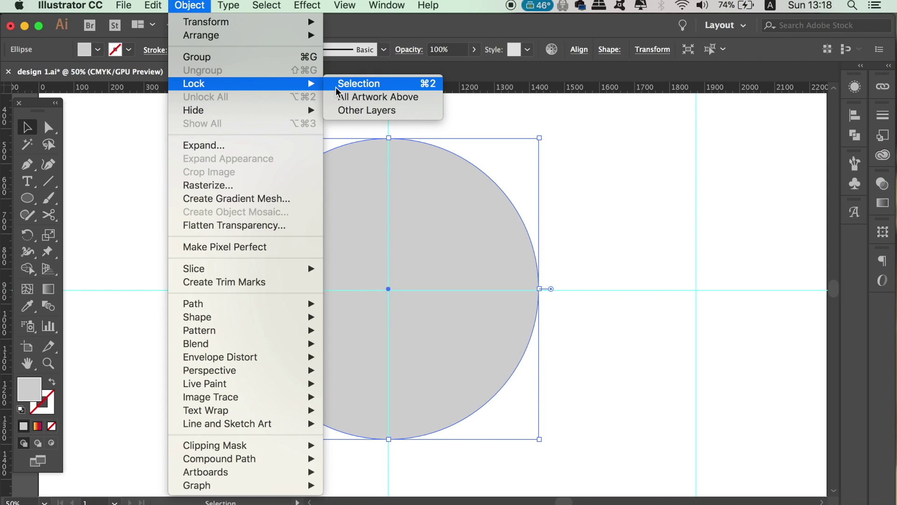
left_click(358, 84)
- Set the drawing colours to no fill and a black 000000 stroke
left_click_drag(238, 145, 239, 220)
key("super+equal")
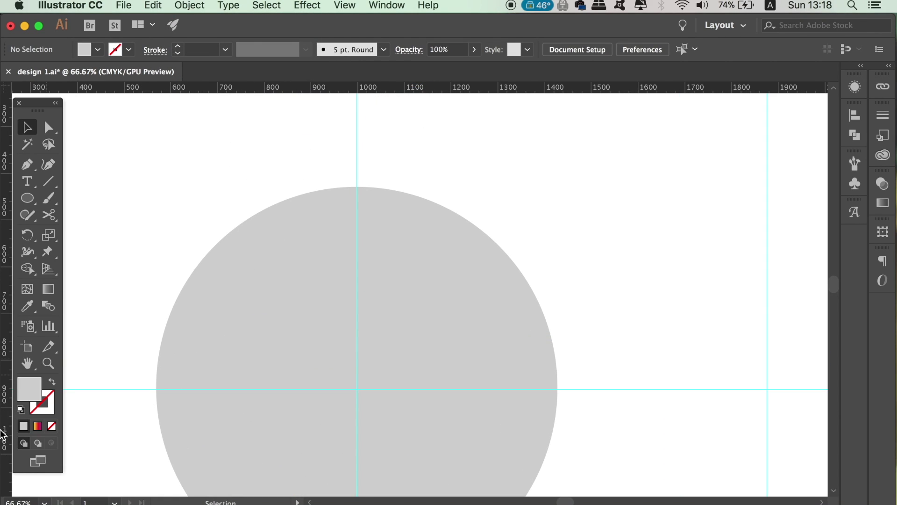
left_click(51, 381)
double_click(52, 401)
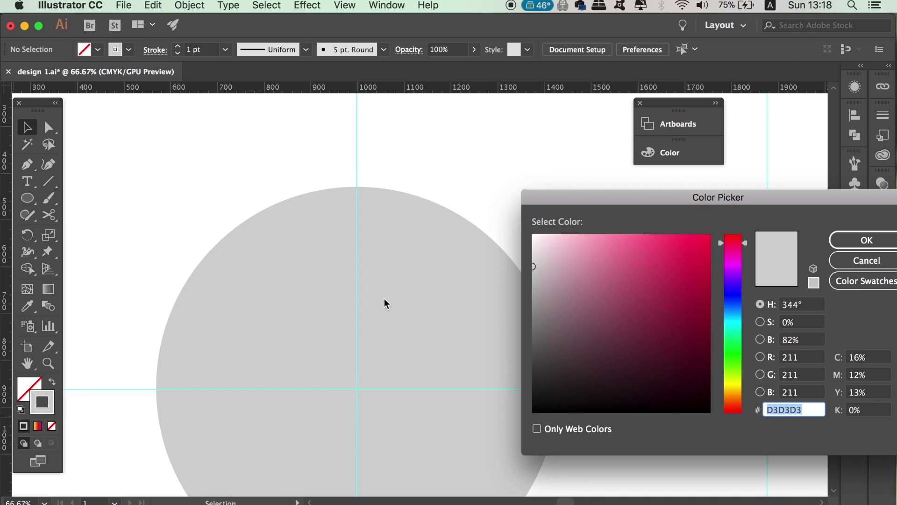
mouse_move(552, 297)
left_mouse_down()
mouse_move(547, 424)
mouse_move(516, 426)
left_mouse_up()
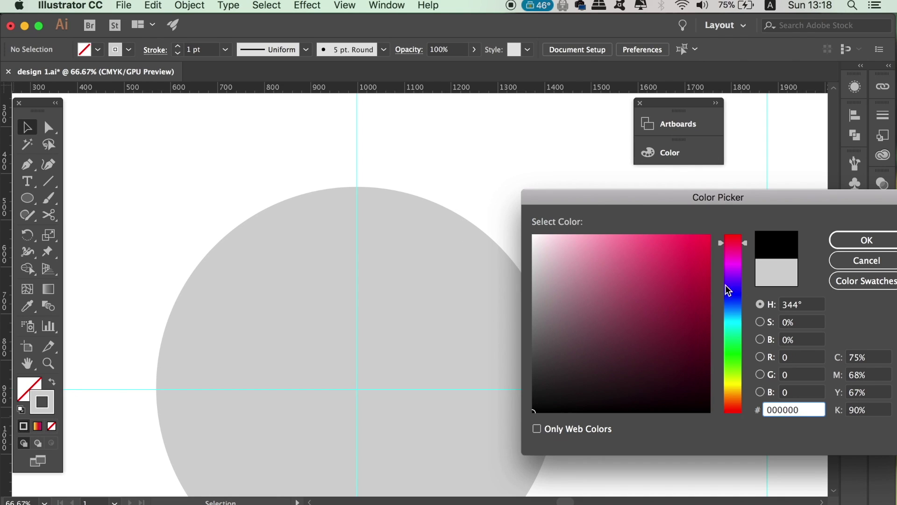
key("p")
left_click(850, 241)
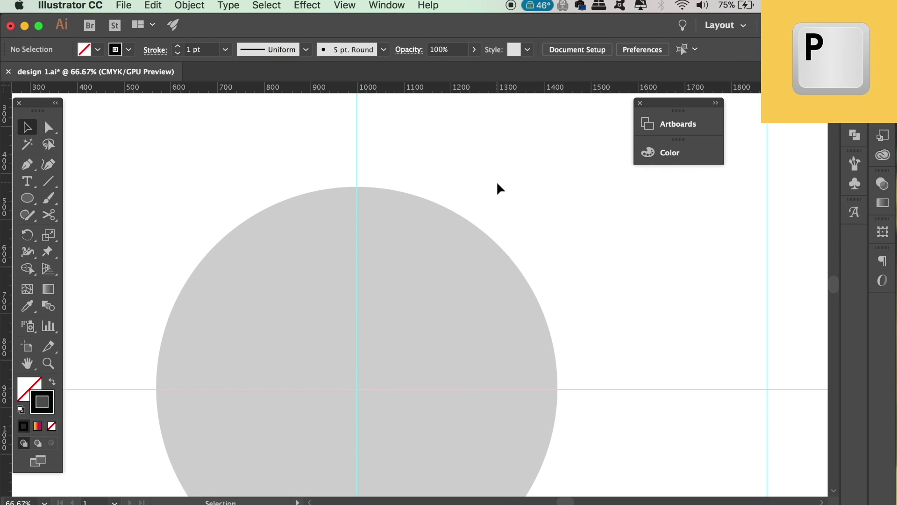
- Draw a straight vertical Pen line about 156 px long on the vertical guide, upward from just inside the circle's top edge
key("p")
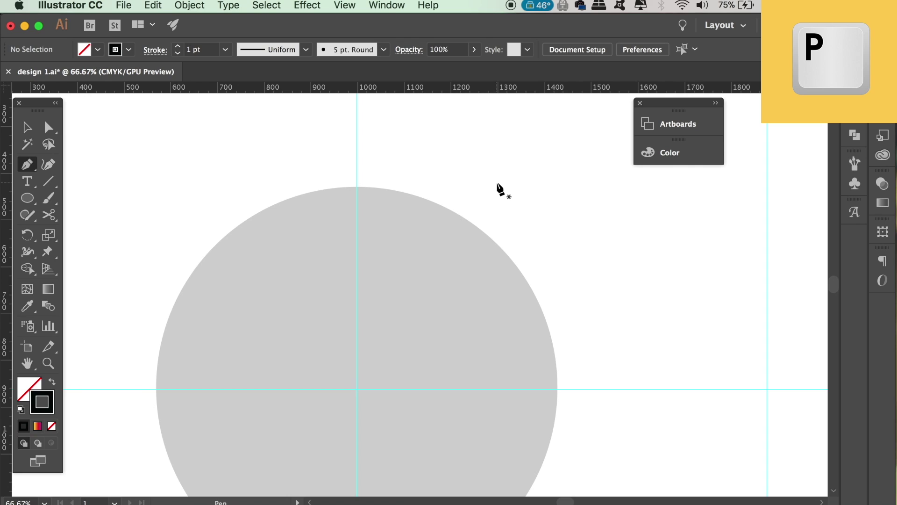
left_click(357, 194)
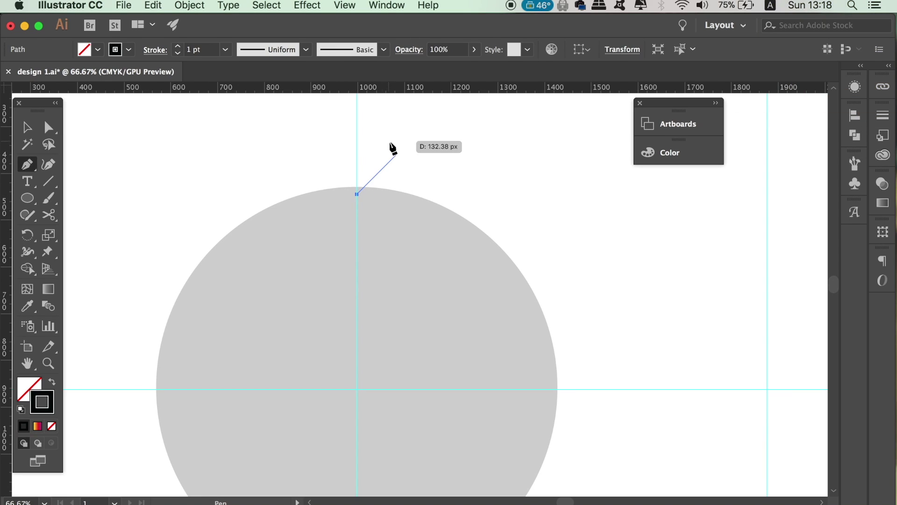
key("shift")
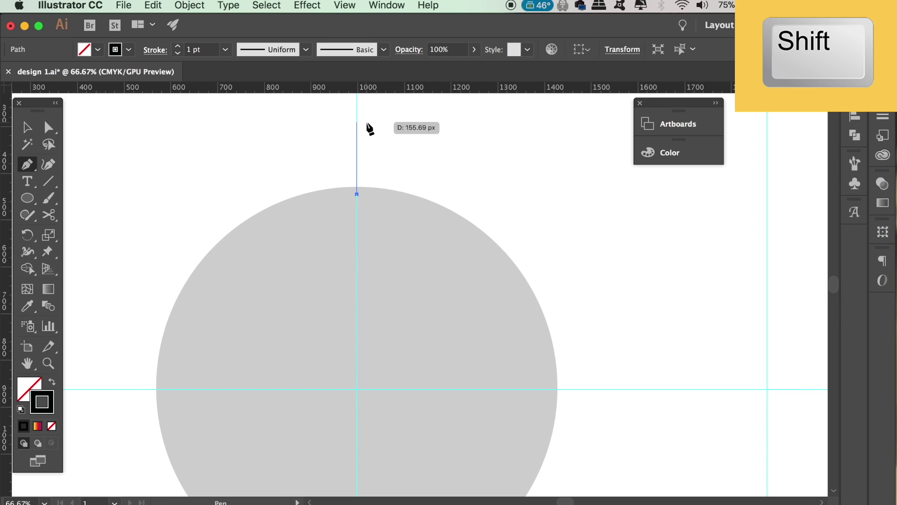
left_click_drag(370, 128, 358, 165)
- Select the vertical line and set its stroke weight to 5 pt
key("v")
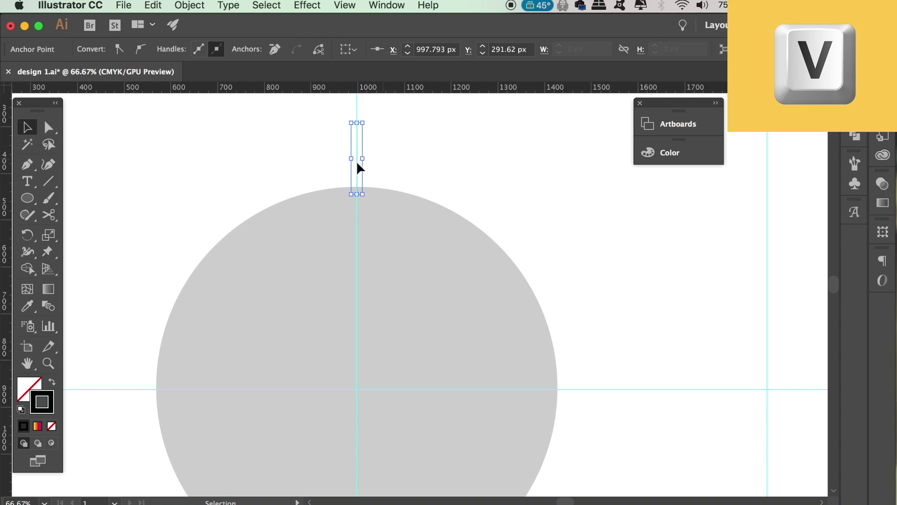
left_click(356, 134)
left_click(177, 46)
left_click(178, 46)
left_click(177, 45)
left_click(177, 45)
- Taper the line with the Width tool by widening its upper end to about 7.75 pt
key("a")
scroll(324, 158, "up", 5)
key("shift+w")
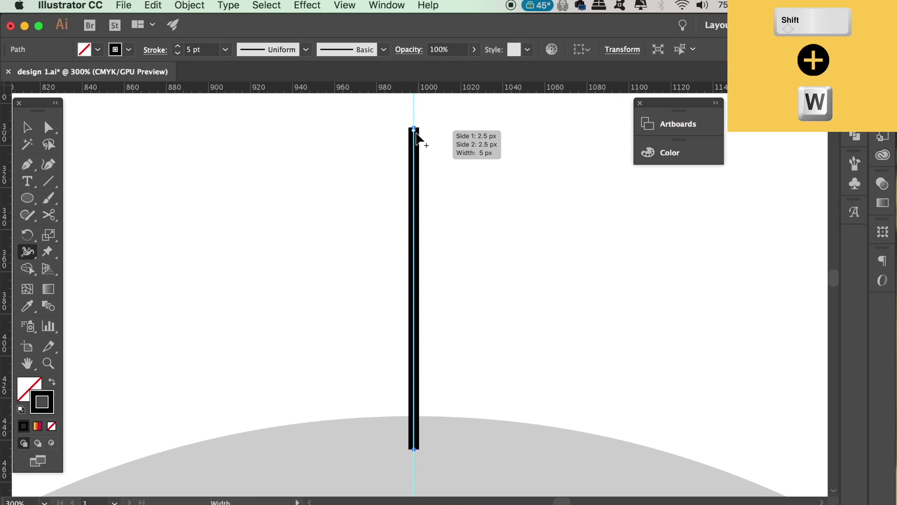
left_click_drag(415, 128, 421, 128)
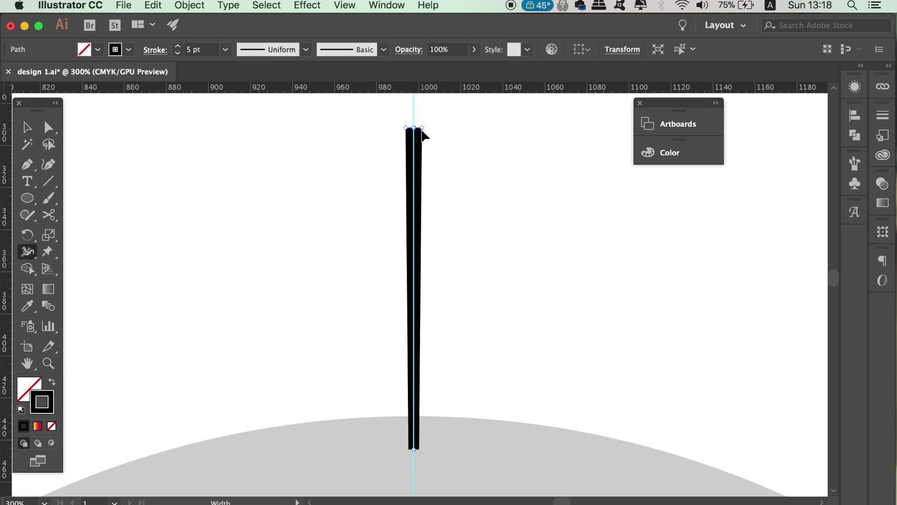
left_click(414, 447)
left_click(419, 448)
left_click_drag(419, 448, 418, 447)
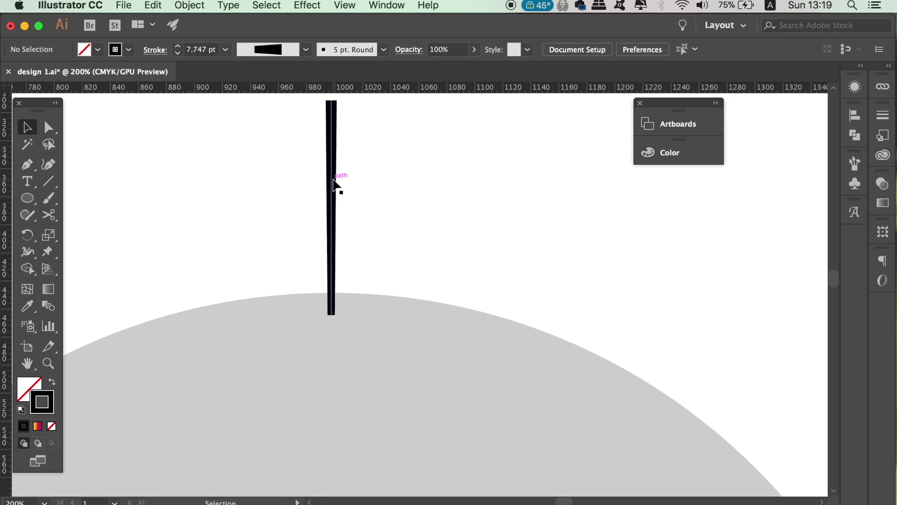
- Widen the line's upper end further to about 10.4 pt with the Width tool and deselect the line
left_click(334, 185)
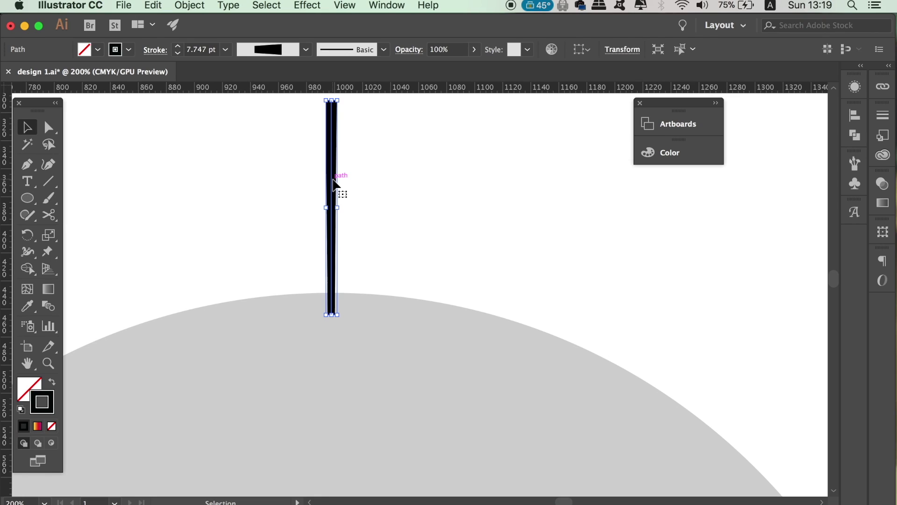
key("shift+w")
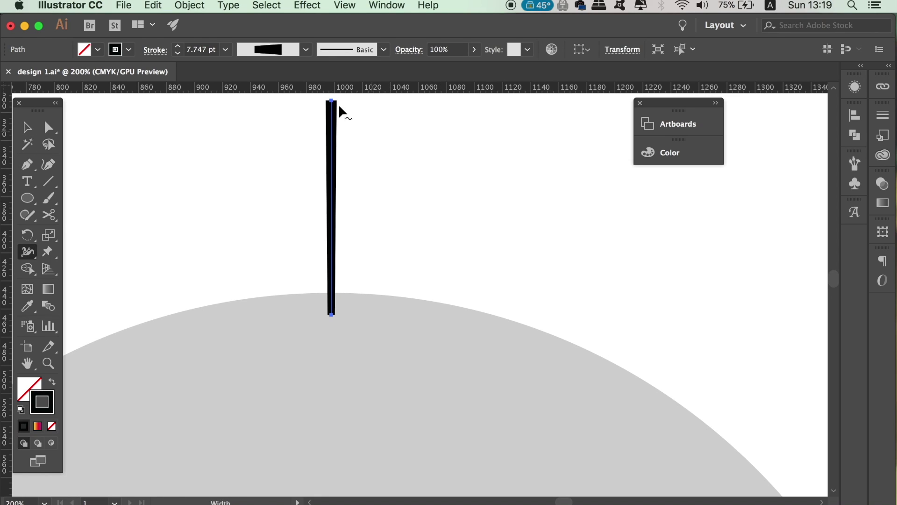
mouse_move(335, 101)
left_click_drag(335, 101, 340, 103)
key("v")
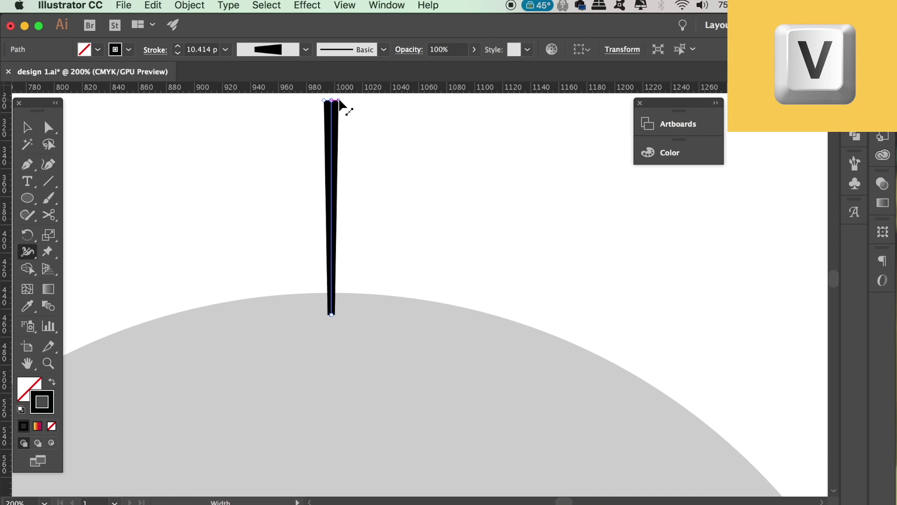
left_click(257, 153)
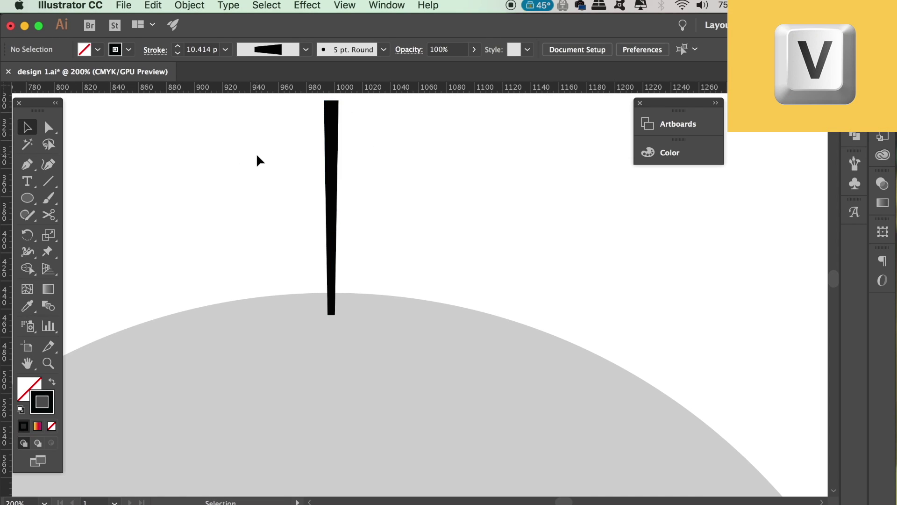
- Show the guides again and select the tapered line above the circle
key("super+minus")
key("super+minus")
key("super+minus")
left_click_drag(354, 201, 373, 100)
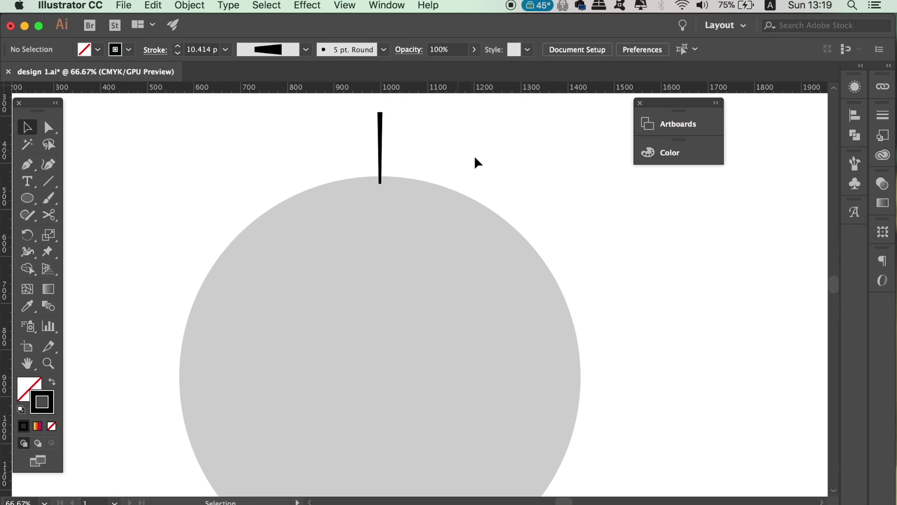
right_click(503, 159)
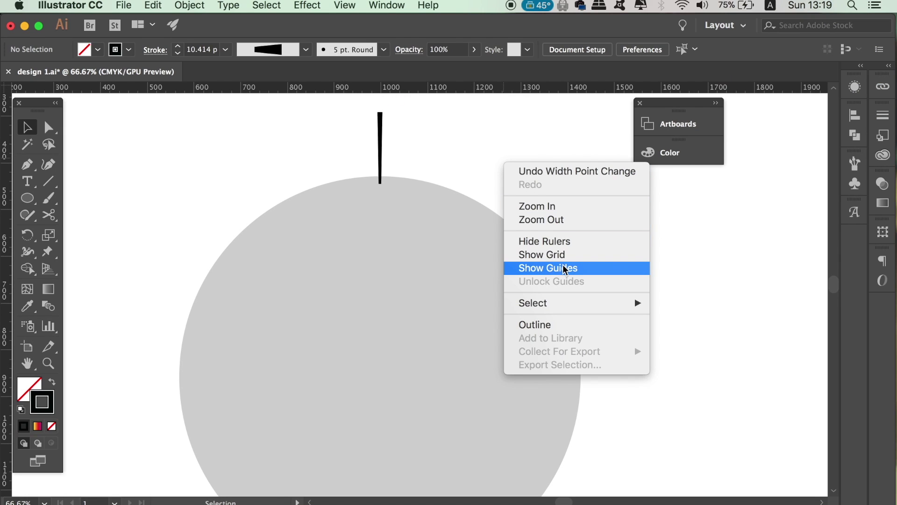
left_click(570, 267)
left_click(380, 117)
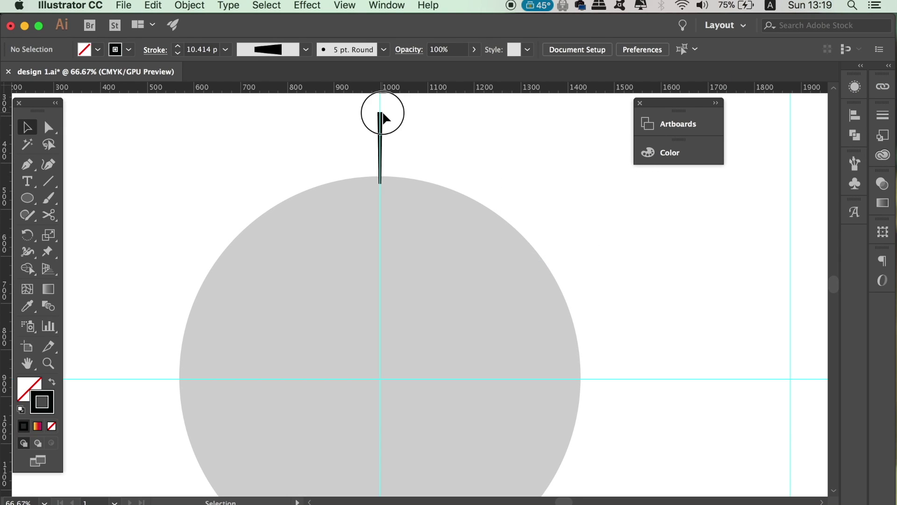
- Rotate a copy of the tapered line by 1.8° about the intersection of the guides at the circle's centre
left_click_drag(339, 202, 338, 193)
key("r")
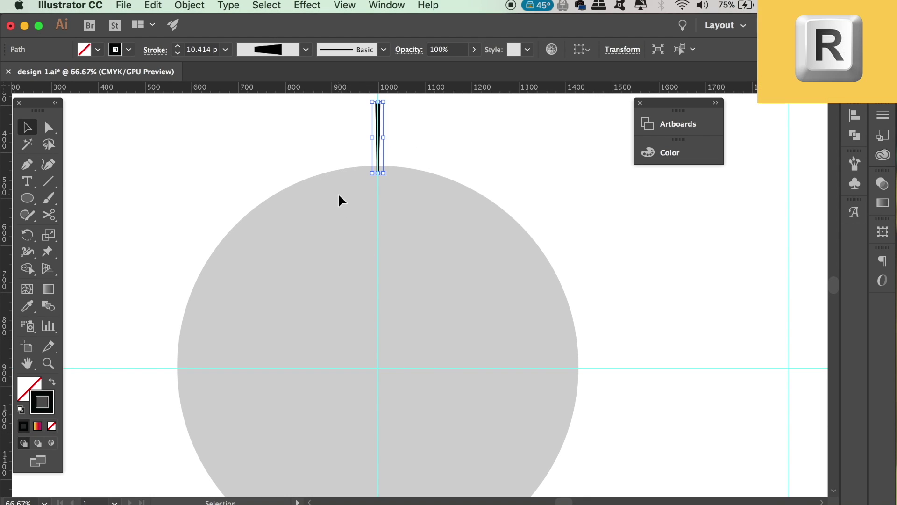
left_click(378, 138)
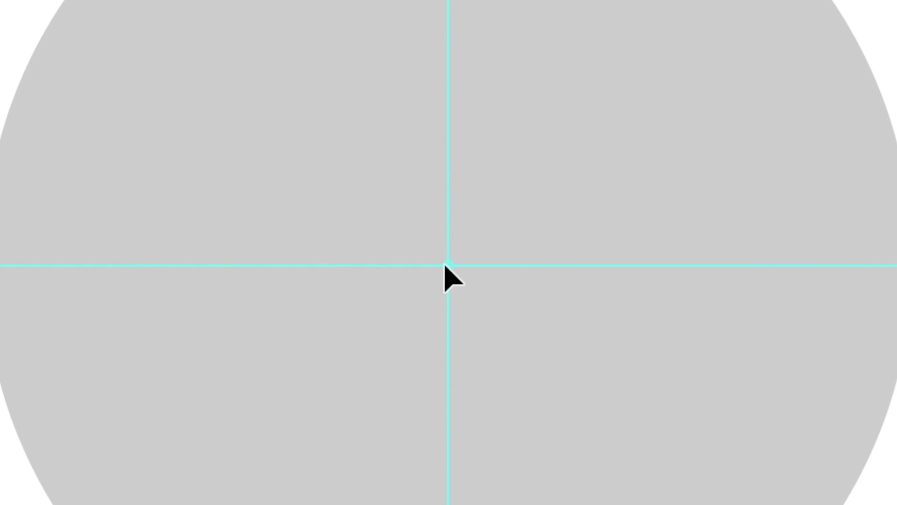
key("alt")
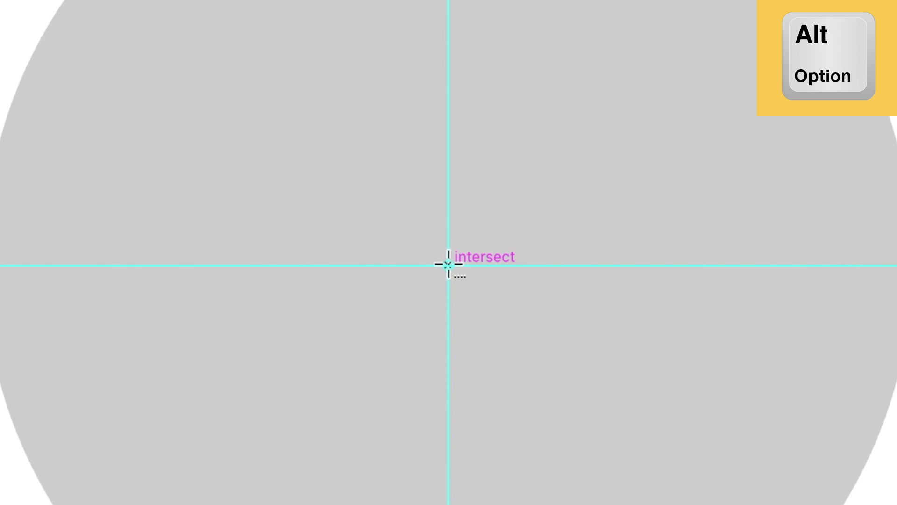
left_click(447, 265, "alt")
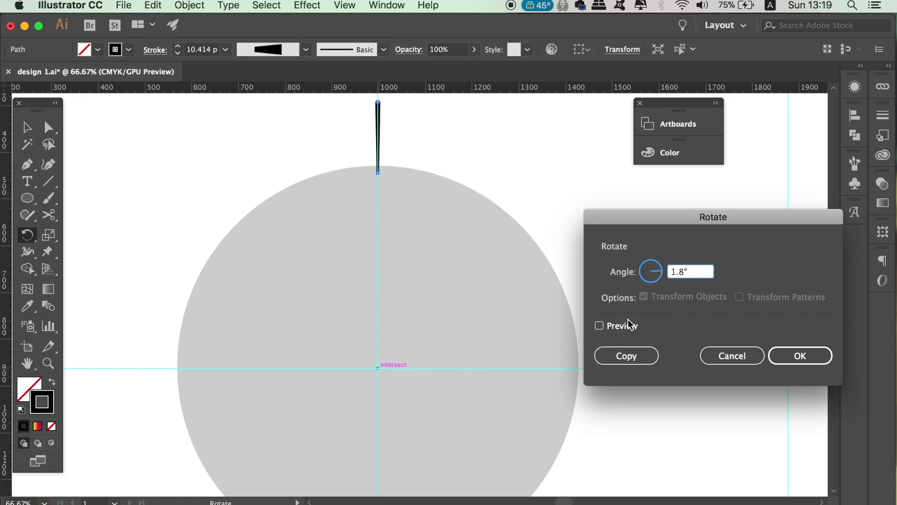
left_click(607, 326)
left_click(607, 326)
left_click(621, 329)
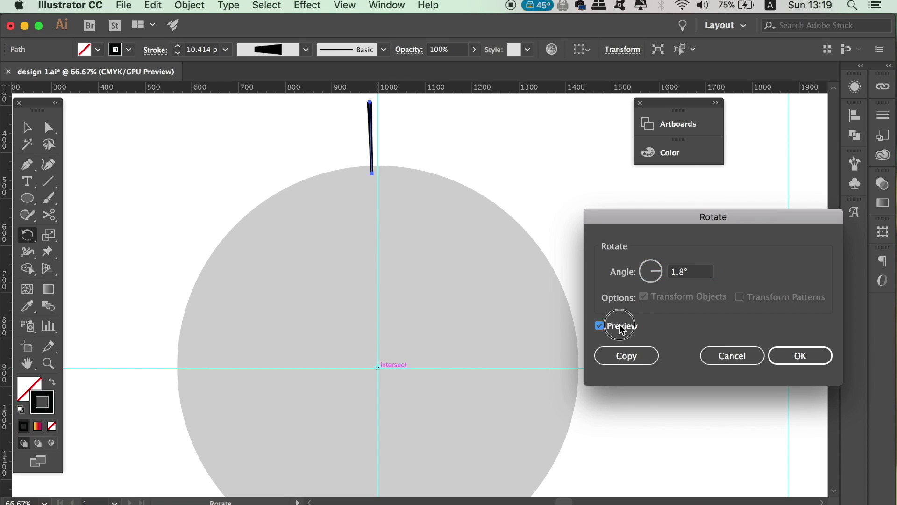
left_click(621, 329)
left_click(621, 329)
left_click(621, 329)
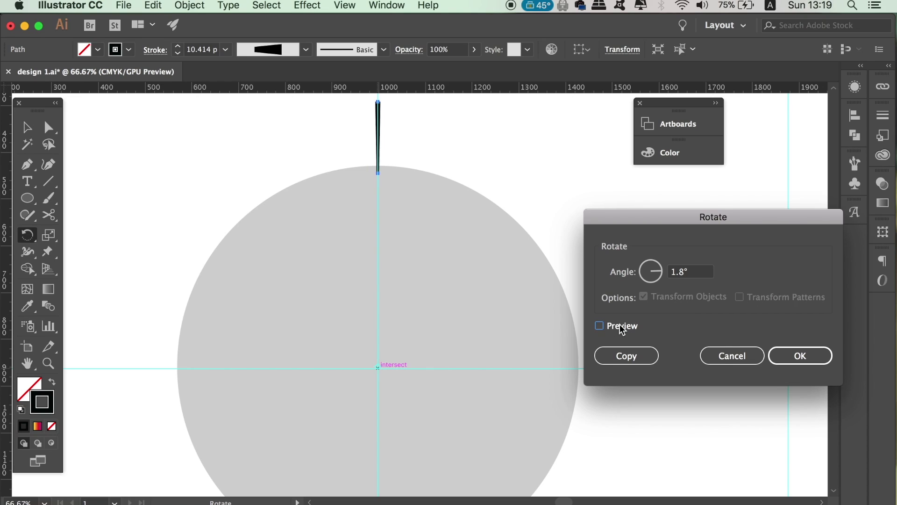
left_click(638, 349)
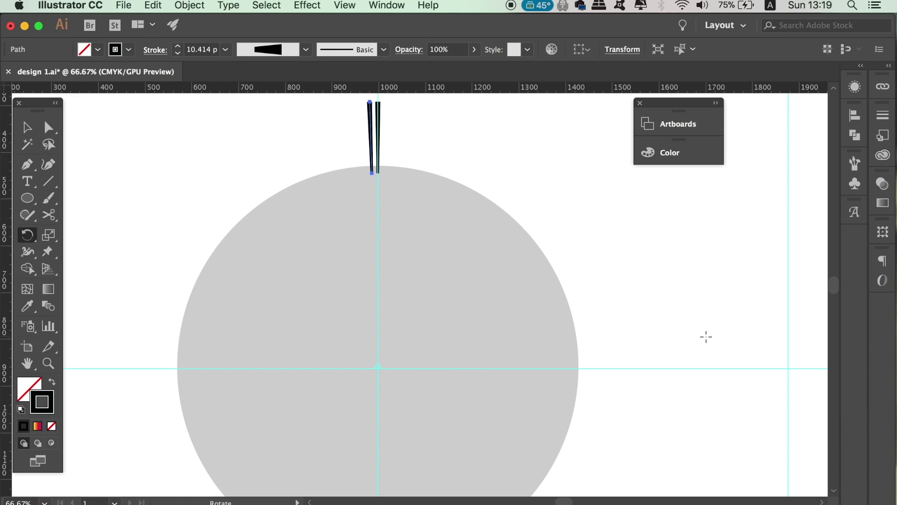
- Repeat the rotated copy until the tapered lines form a complete ring around the grey circle
key("super+d")
key("super+d")
key("super+d")
key("super+d")
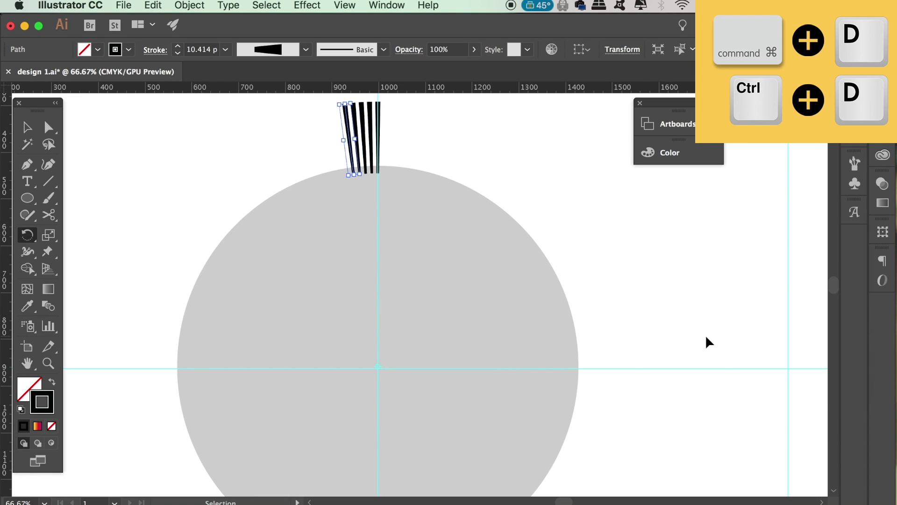
key("super+d")
key("super+d")
key("super+d")
key("super+d")
key("super+d")
key("super+d")
key("super+d")
key("super+d")
key("super+d")
key("super+d")
key("super+d")
key("super+d")
key("super+d")
key("super+d")
key("super+d")
key("super+d")
key("super+d")
key("super+d")
key("super+d")
key("super+d")
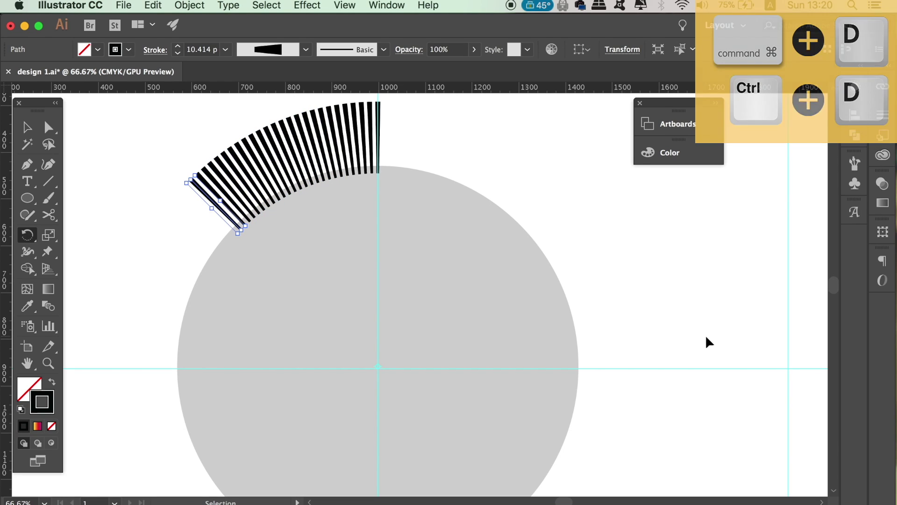
key("super+minus")
key("super+minus")
key("super+d")
key("super+d")
key("super+d")
key("super+d")
key("super+d")
key("super+d")
key("super+d")
key("super+d")
key("super+d")
key("super+d")
key("super+d")
key("super+d")
key("super+d")
key("super+d")
key("super+d")
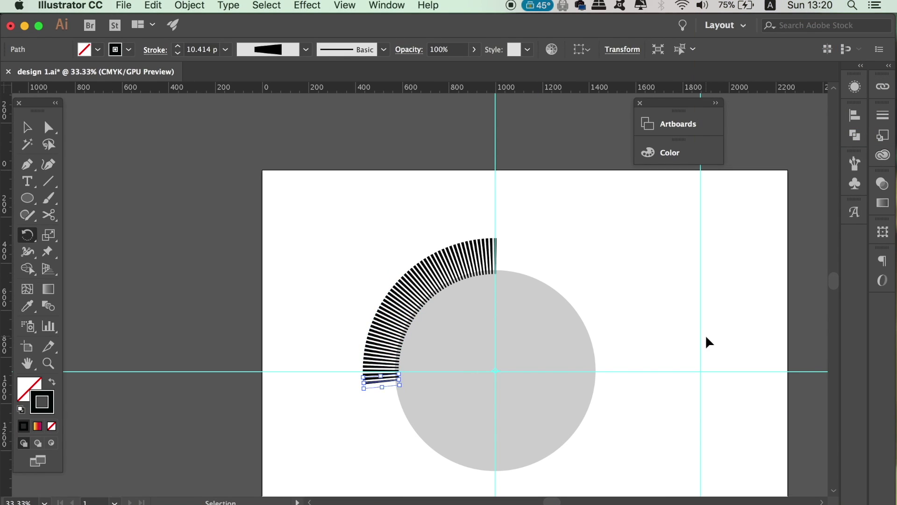
key("super+d")
key("super+d")
key("super+d")
key("super+d")
key("super+d")
key("super+d")
key("super+d")
key("super+d")
key("super+d")
key("super+d")
key("super+d")
key("super+d")
key("super+d")
key("super+d")
key("super+d")
key("super+d")
key("super+d")
key("super+d")
key("super+d")
key("super+d")
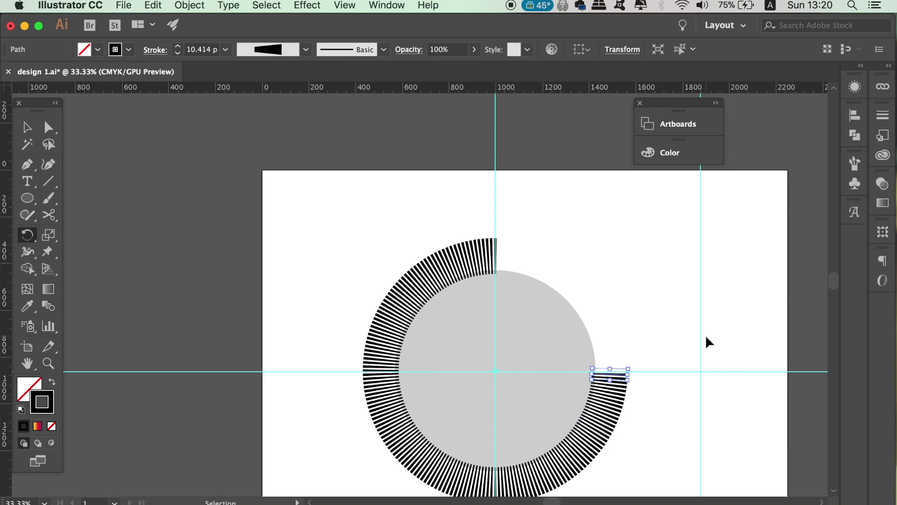
key("super+d")
key("super+d")
key("super+d")
key("super+d")
key("super+d")
key("super+d")
key("super+d")
key("super+d")
key("super+d")
key("super+d")
key("super+d")
key("super+d")
key("super+d")
key("super+d")
key("super+d")
key("super+d")
key("super+d")
key("super+d")
key("super+d")
key("super+d")
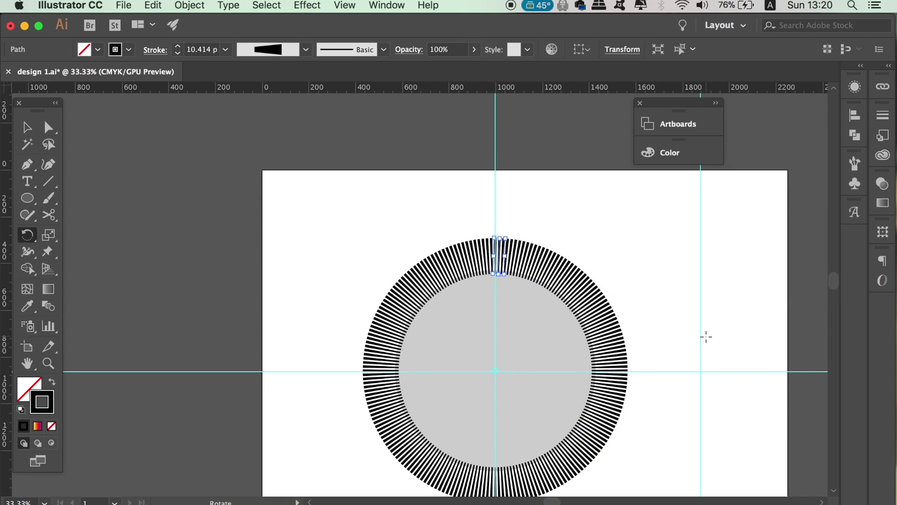
- Deselect the last line of the ring and hide the guides
key("v")
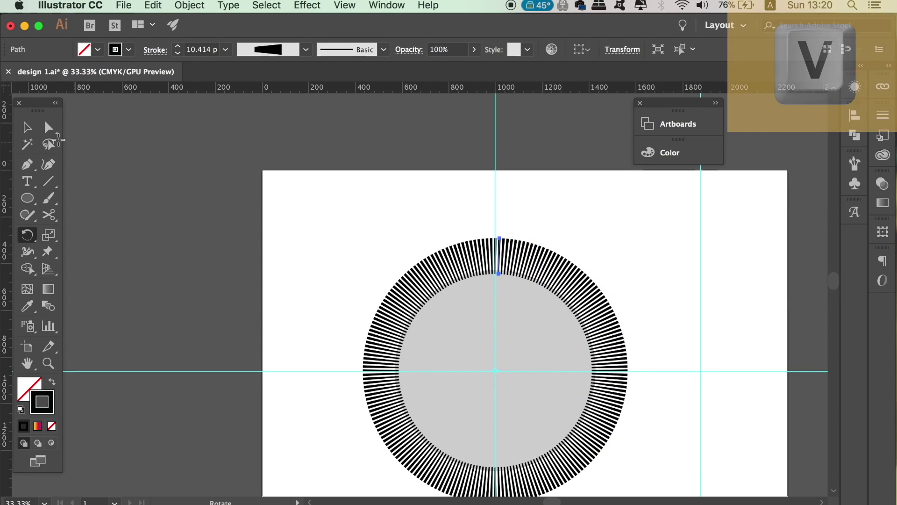
left_click(268, 204)
right_click(438, 188)
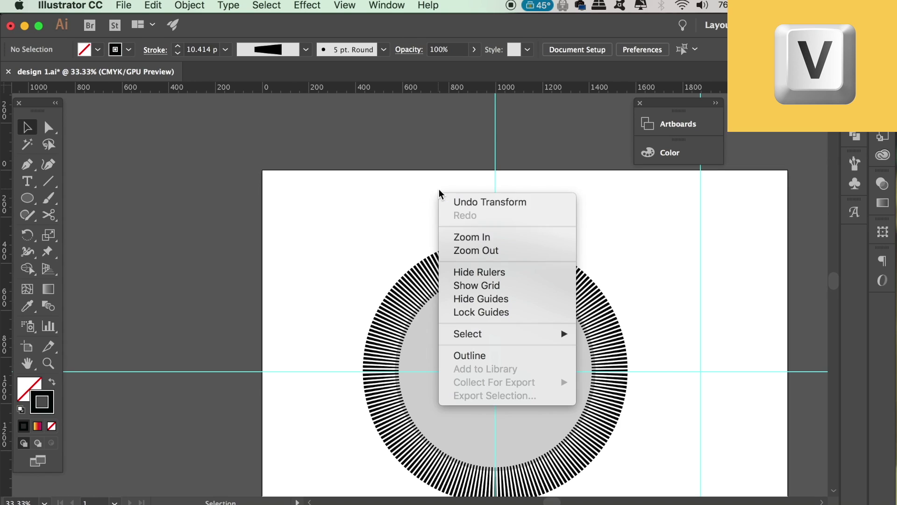
left_click(532, 299)
- Shorten the second line clockwise from the ring's topmost line by moving its outer anchor point inward along the line
key("space")
left_click_drag(603, 245, 520, 182)
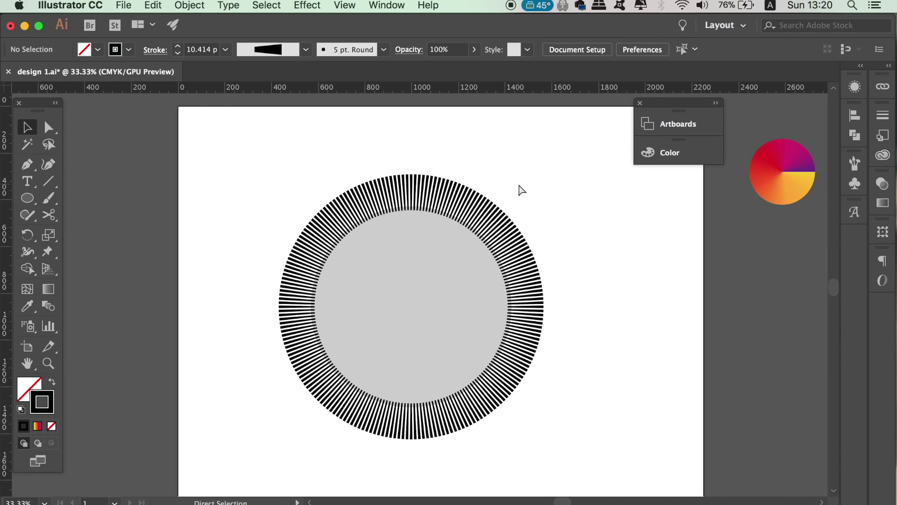
key("super+equal")
key("super+equal")
left_click_drag(475, 137, 417, 363)
key("a")
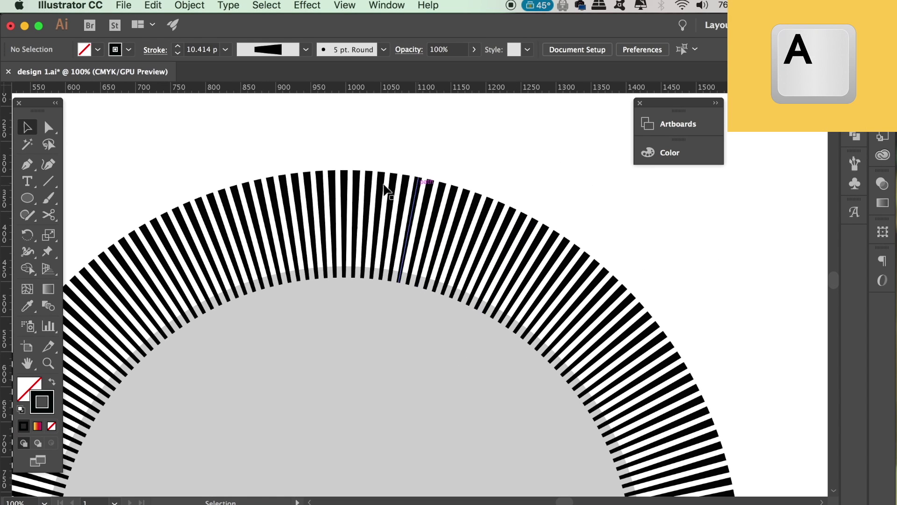
left_click(369, 171)
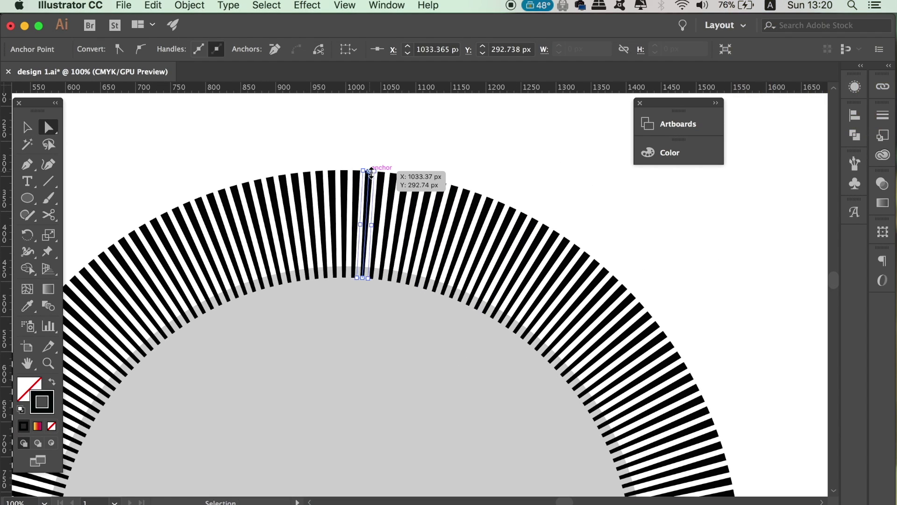
key("super+equal")
scroll(433, 171, "down", 5)
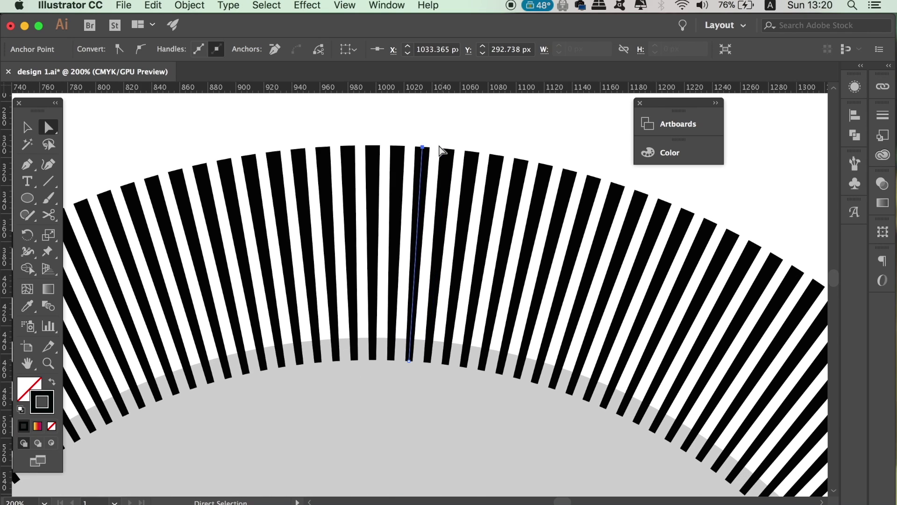
left_click_drag(423, 147, 420, 180)
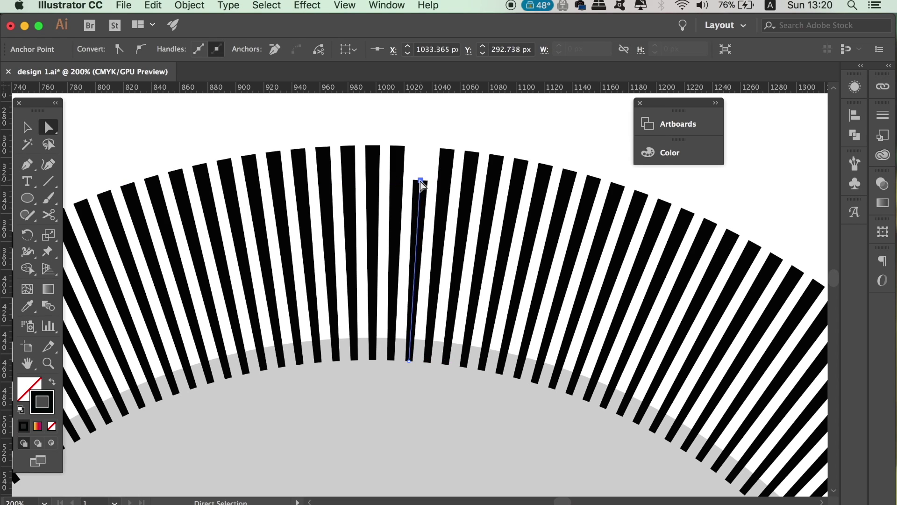
- Shorten the next three lines clockwise to uneven lengths by moving their outer anchor points inward
left_click_drag(448, 149, 440, 230)
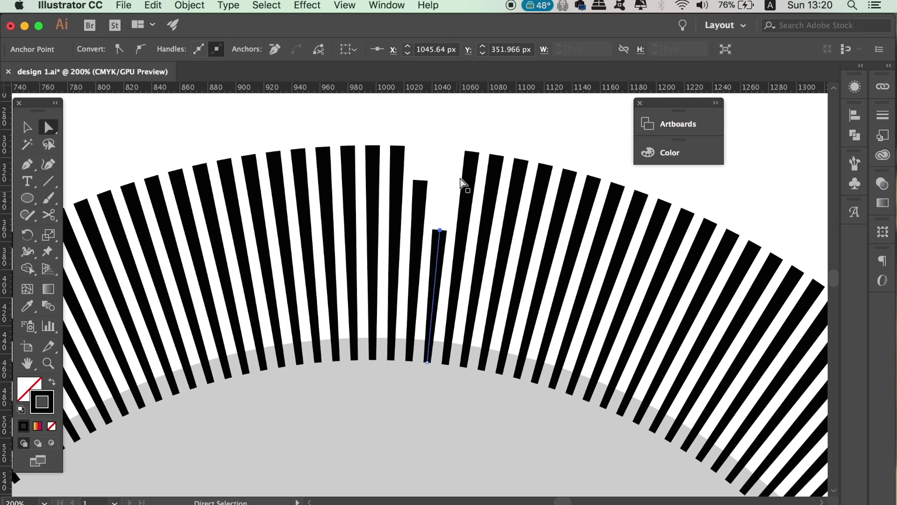
left_click_drag(472, 152, 462, 238)
left_click(497, 155)
left_click_drag(498, 157, 482, 242)
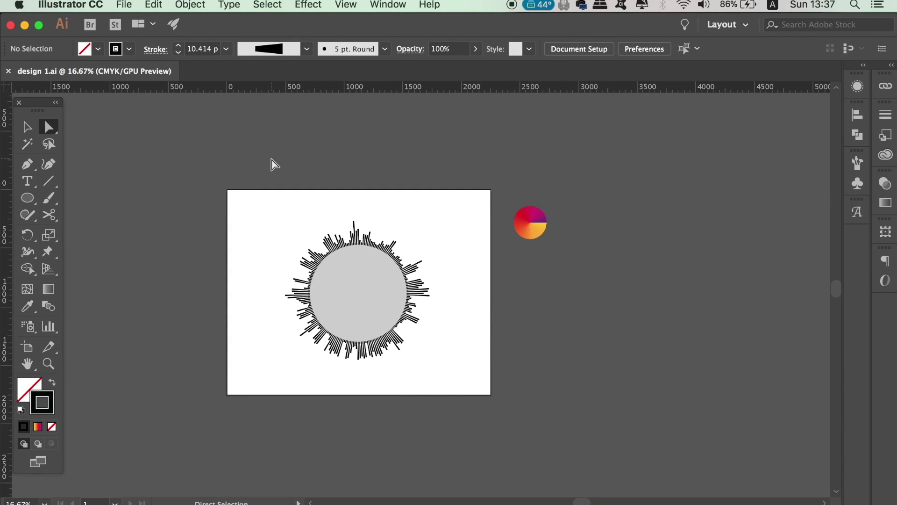
- Select all the radial lines around the circle, set their stroke weight to 9 pt and deselect them
key("v")
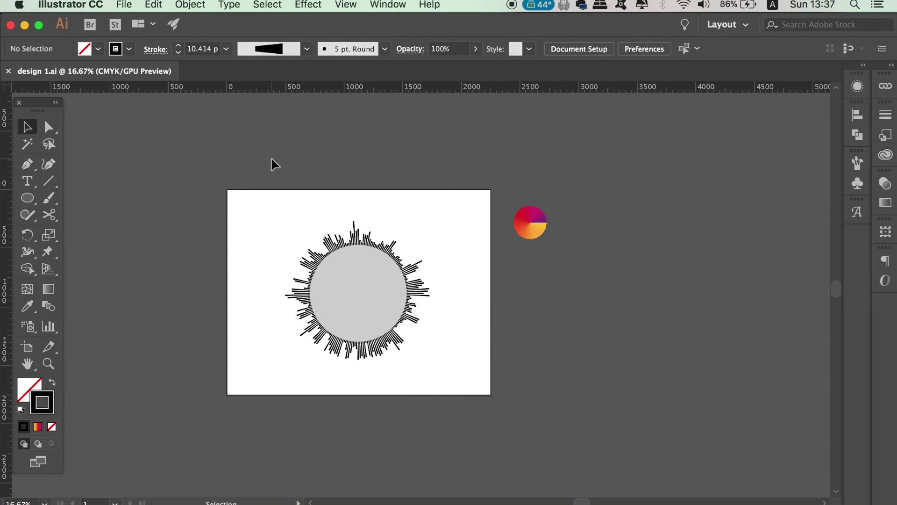
left_click_drag(285, 211, 442, 373)
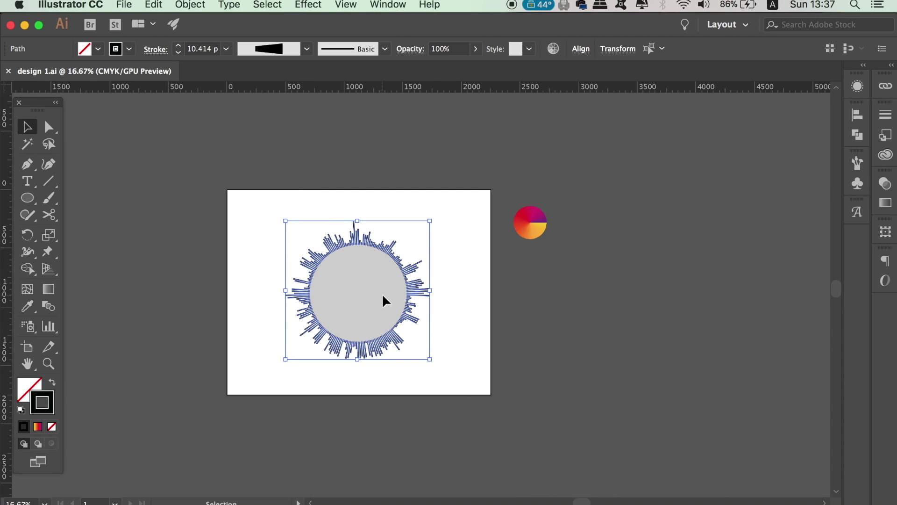
left_click(226, 49)
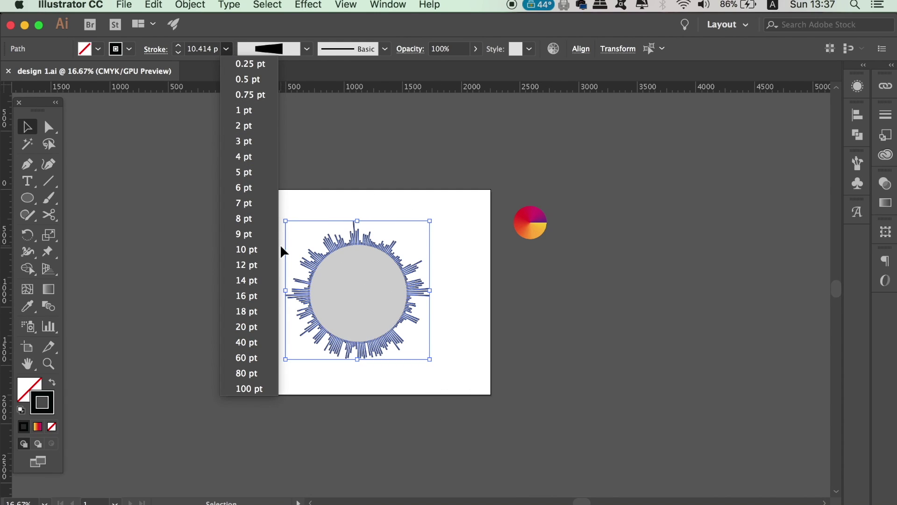
left_click(250, 249)
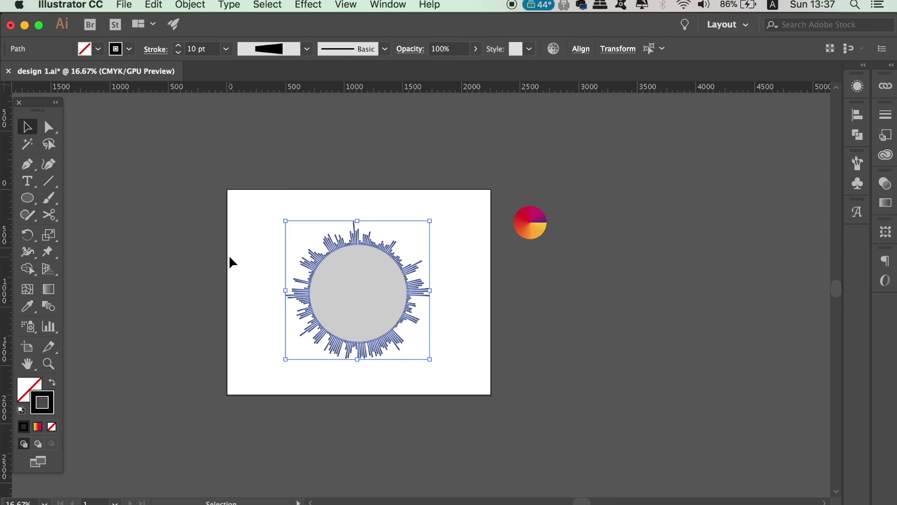
key("super+equal")
key("super+equal")
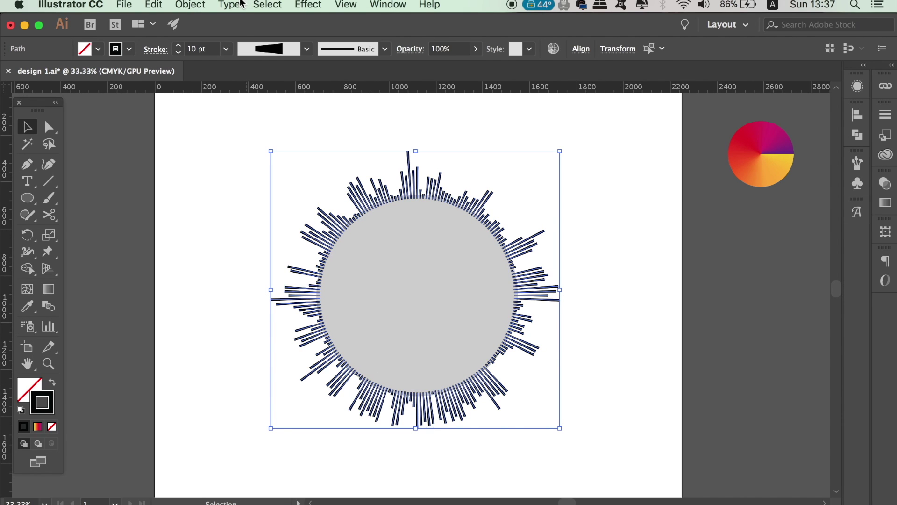
left_click(178, 52)
left_click(206, 125)
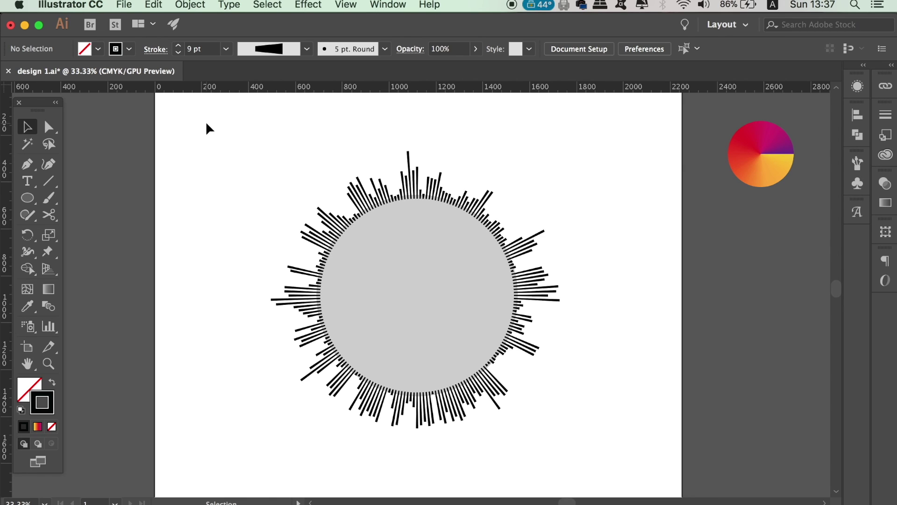
- Select all the radial lines and move them off the artboard to the area below the gradient circle
key("super+minus")
key("super+minus")
key("super+equal")
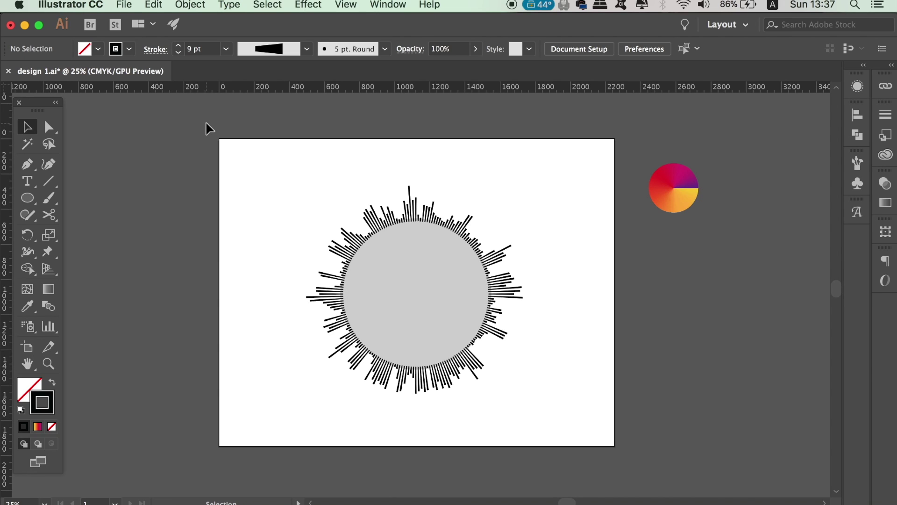
left_click_drag(316, 200, 420, 434)
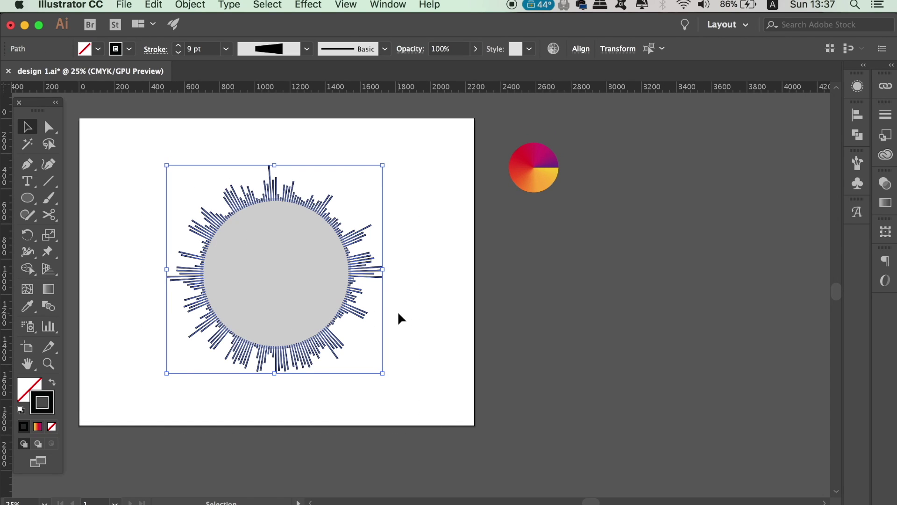
mouse_move(365, 271)
left_mouse_down()
mouse_move(714, 327)
mouse_move(709, 321)
left_mouse_up()
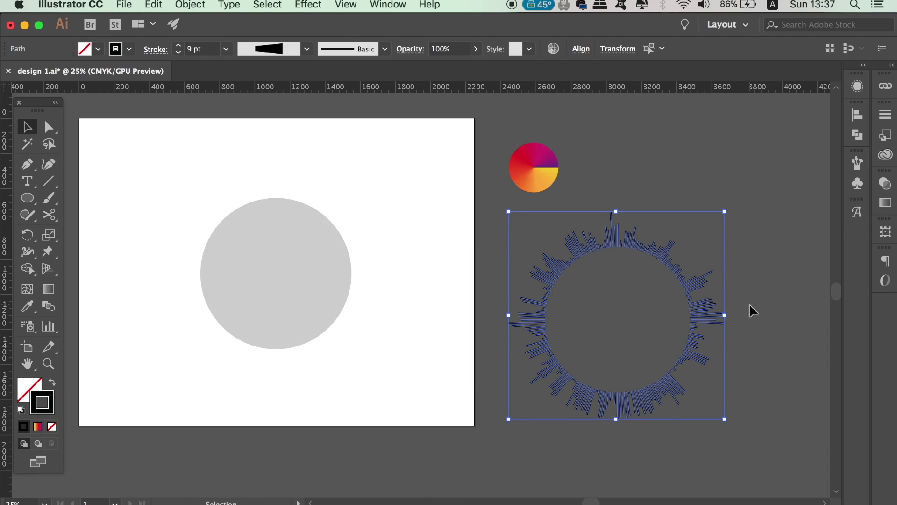
- Convert the moved lines into filled shapes with Outline Stroke and reselect the whole ring
left_click(189, 5)
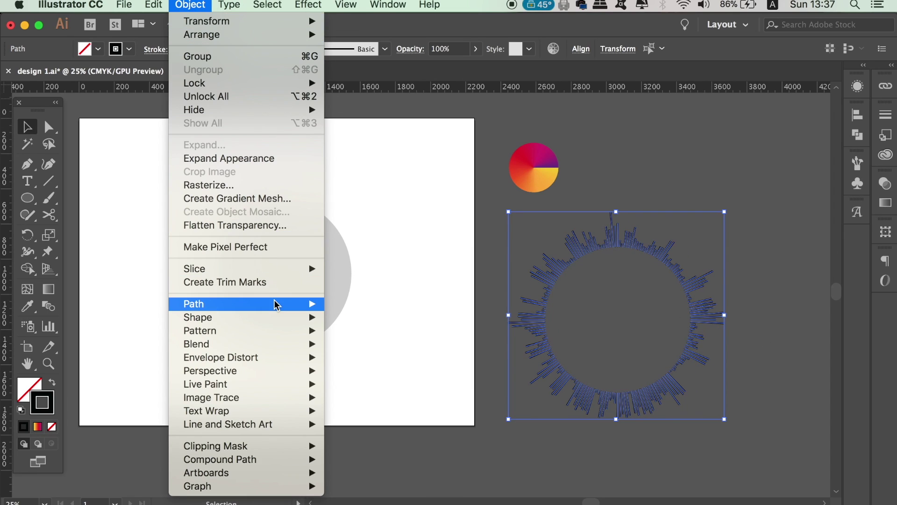
mouse_move(276, 305)
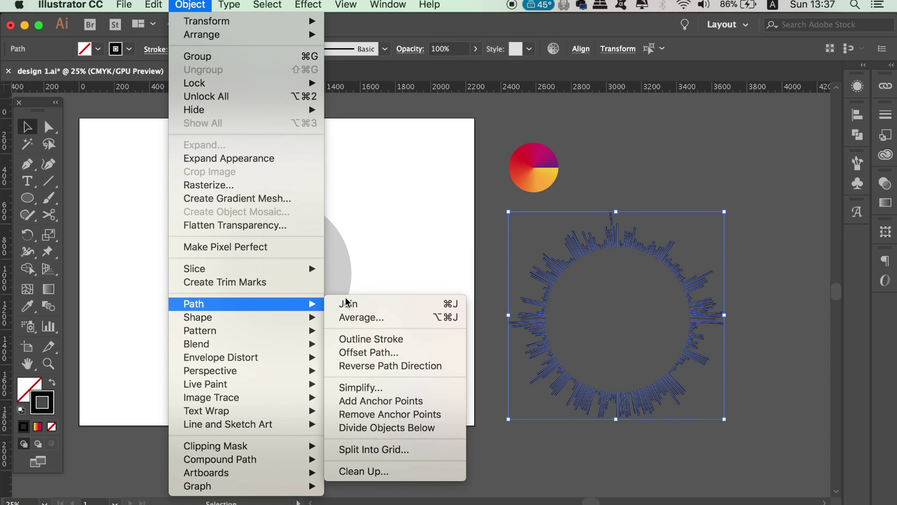
left_click(408, 339)
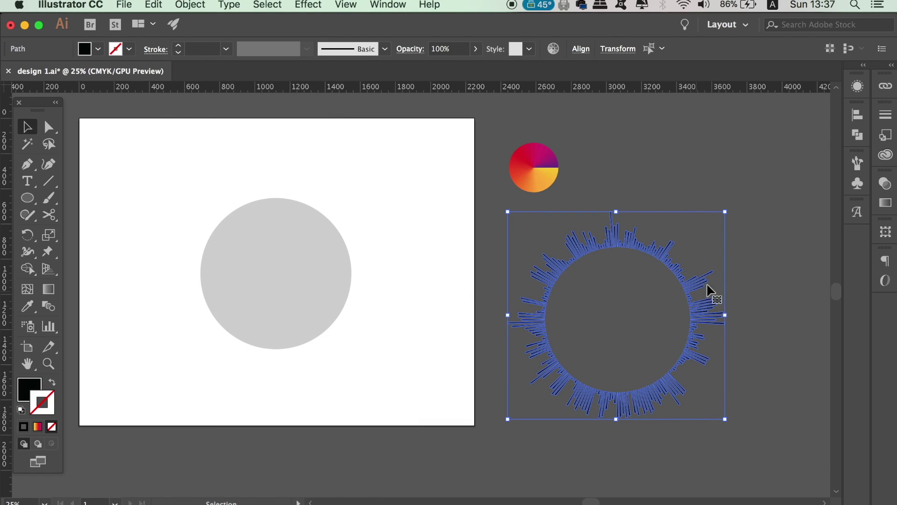
left_click_drag(711, 166, 617, 134)
left_click(646, 228)
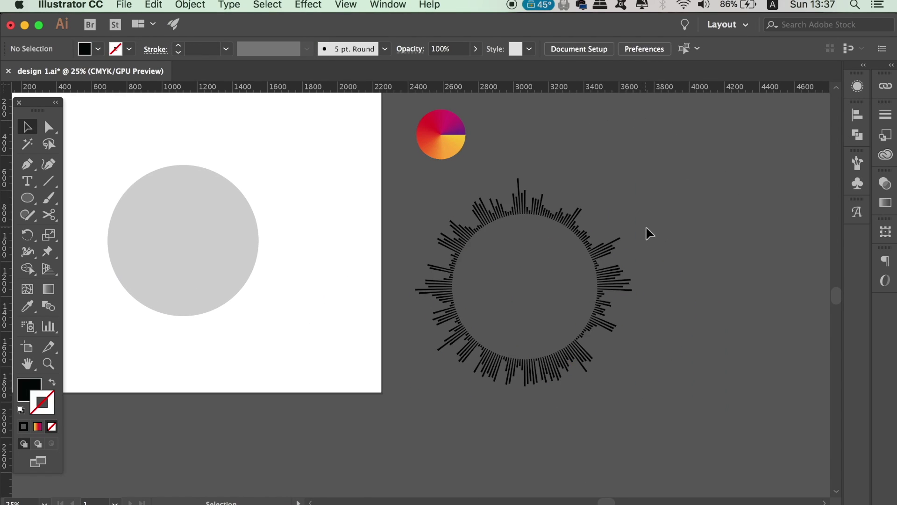
left_click(595, 329)
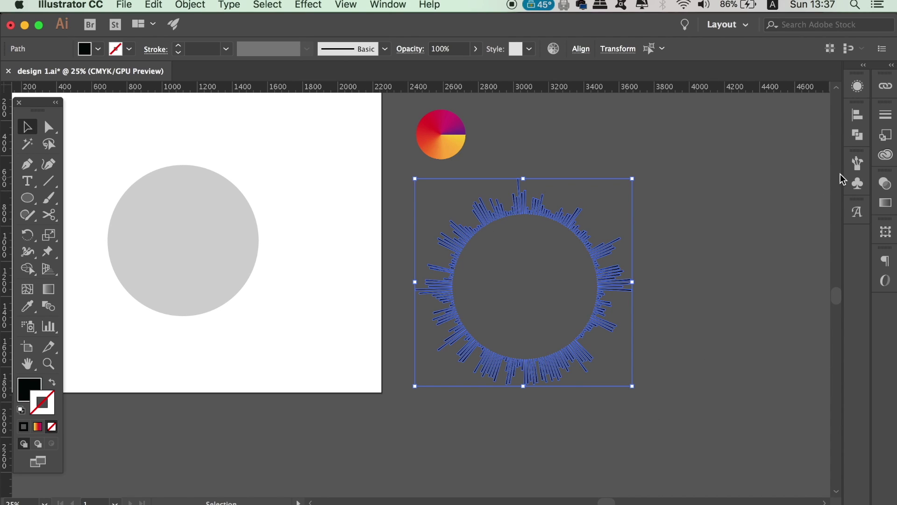
- Unite the selected ring of outlined lines into one shape and make it a compound path
left_click(857, 136)
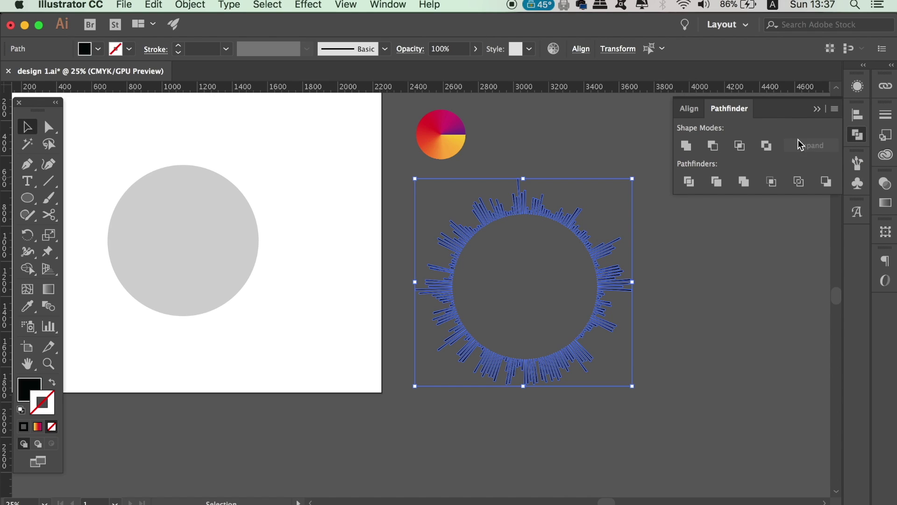
left_click(686, 146)
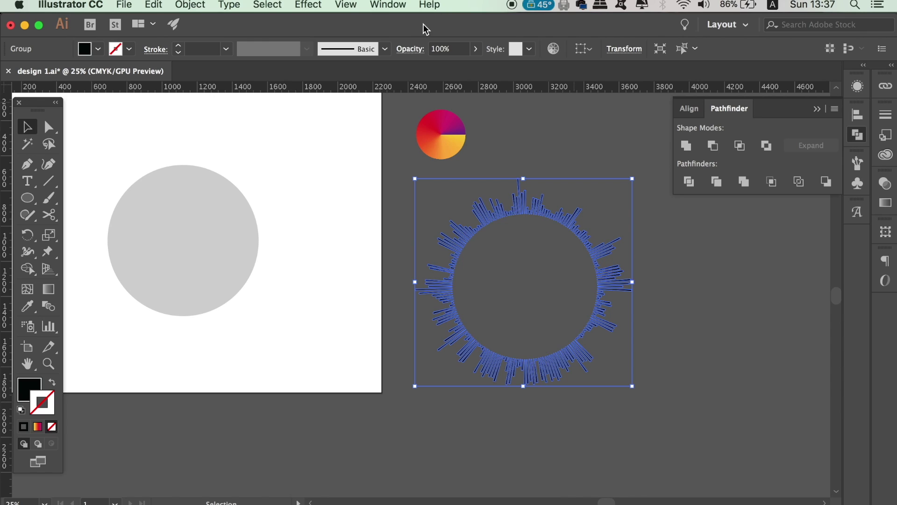
left_click(188, 4)
mouse_move(308, 459)
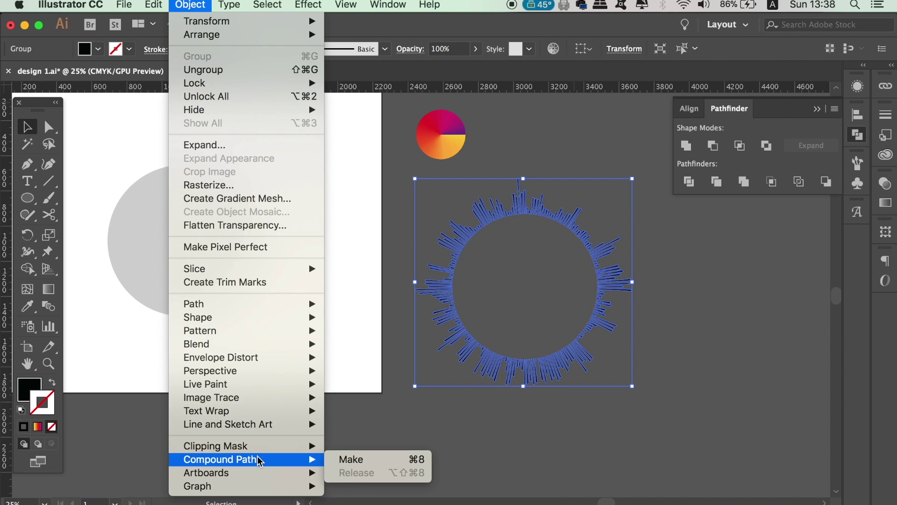
left_click(359, 460)
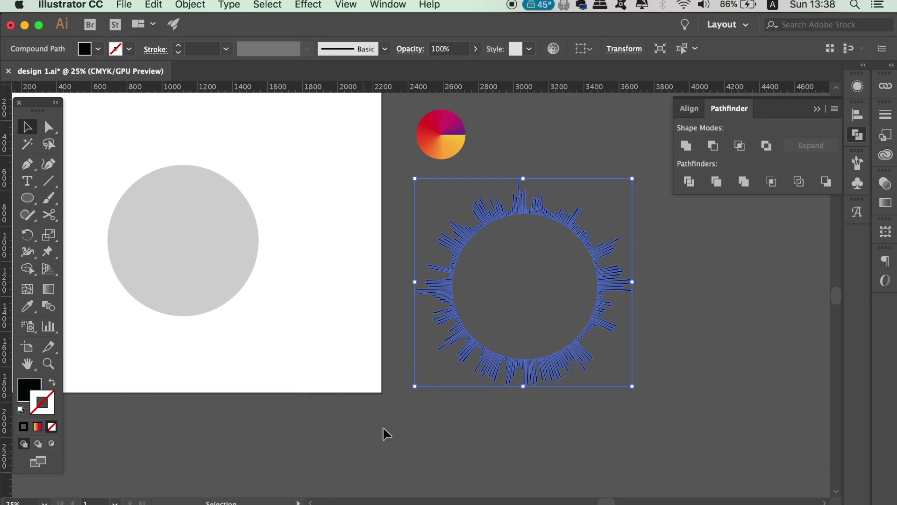
- Move the compound ring of lines up and to the right, away from the gradient circle
left_click(411, 249)
left_click(498, 210)
left_click_drag(498, 209, 649, 178)
- Scale up the gradient circle until it is larger than the ring and place it between the grey circle and the ring
left_click(454, 155)
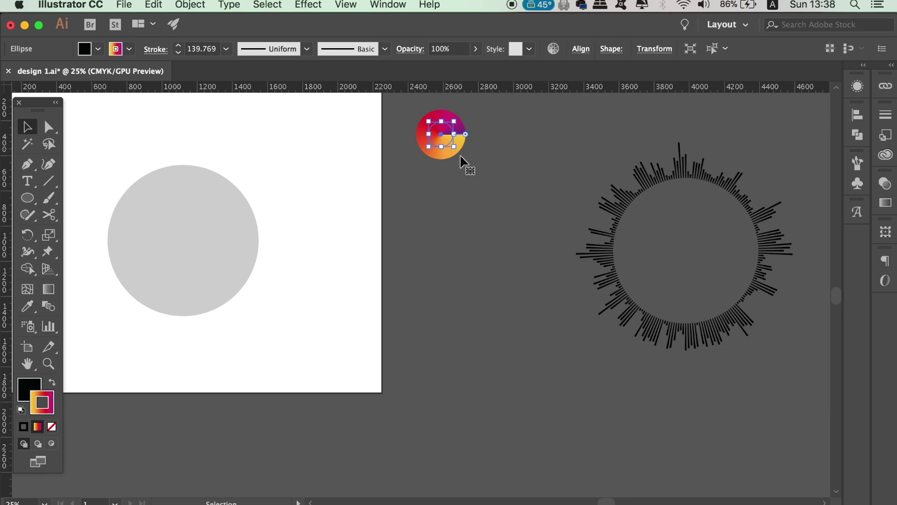
left_click_drag(453, 147, 597, 290)
left_click_drag(555, 210, 470, 251)
- Centre the ring of lines over the gradient circle and scale it up proportionally to stay just inside the circle's edge
left_click(735, 200)
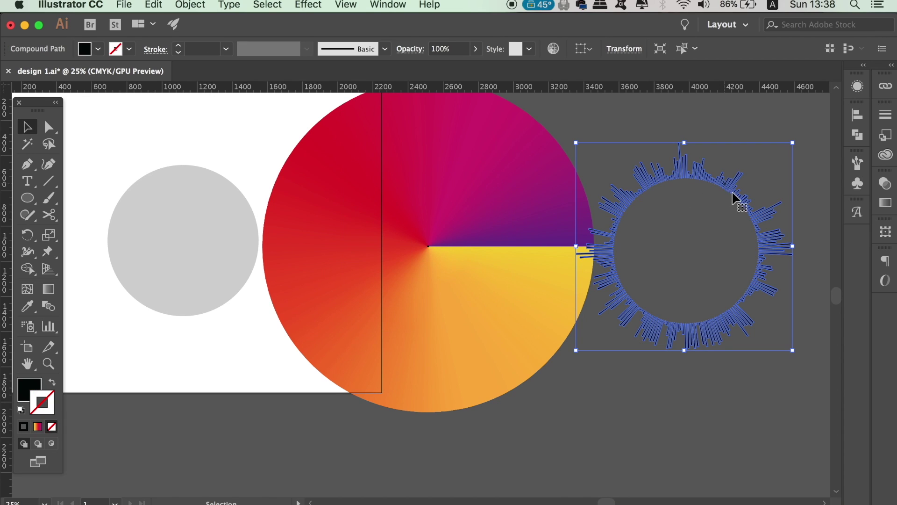
left_click_drag(741, 203, 487, 190)
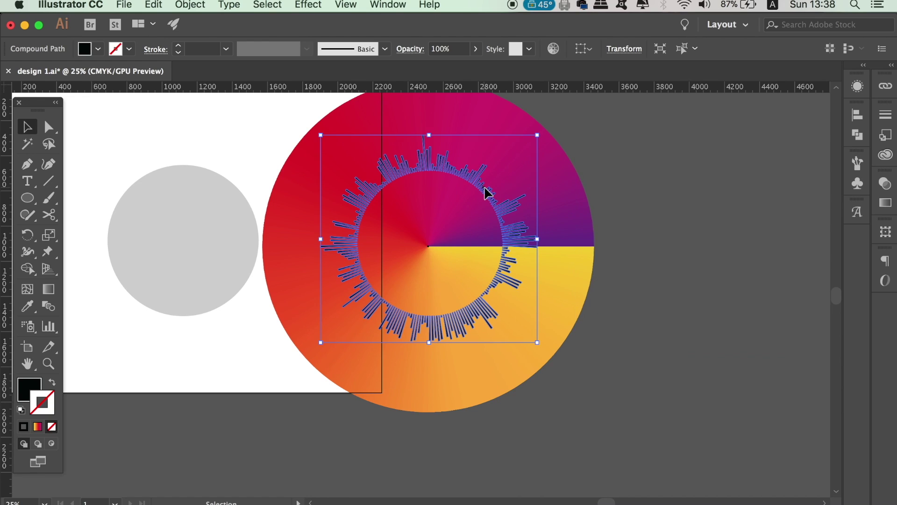
left_click_drag(537, 136, 606, 96)
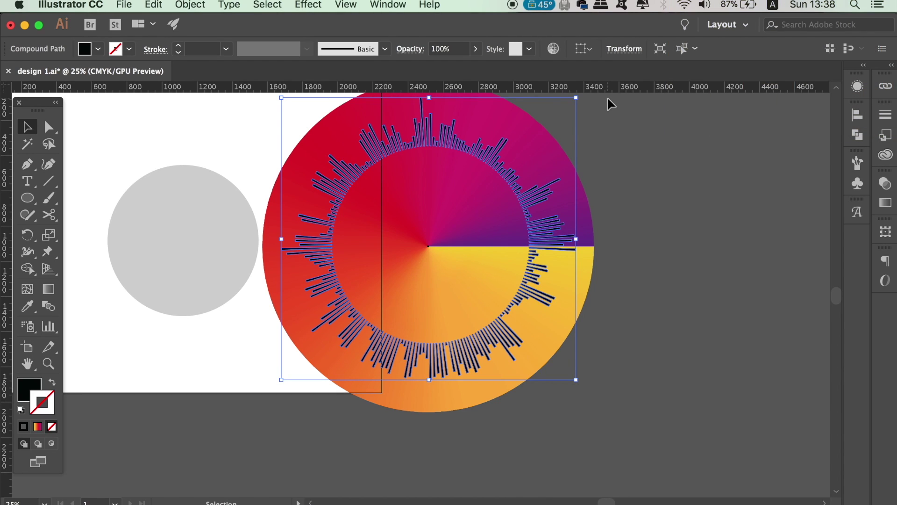
- Examine up close how the ring of lines sits over the gradient circle
left_click(632, 156)
key("super+equal")
key("super+equal")
key("super+equal")
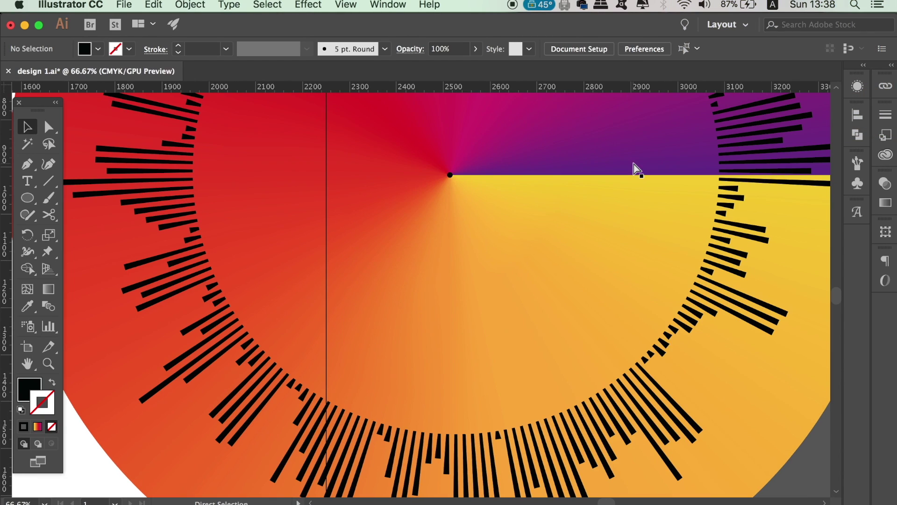
key("super+minus")
key("super+minus")
key("super+minus")
key("super+equal")
key("super+equal")
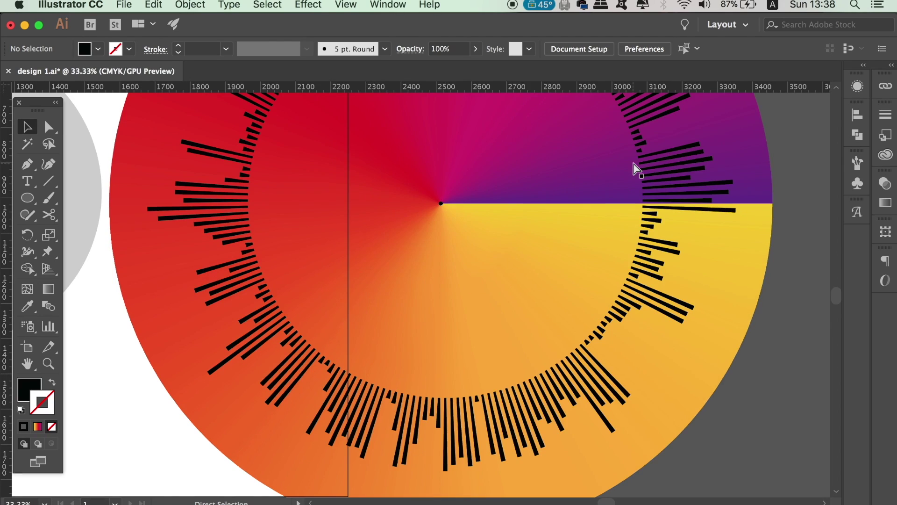
key("super+minus")
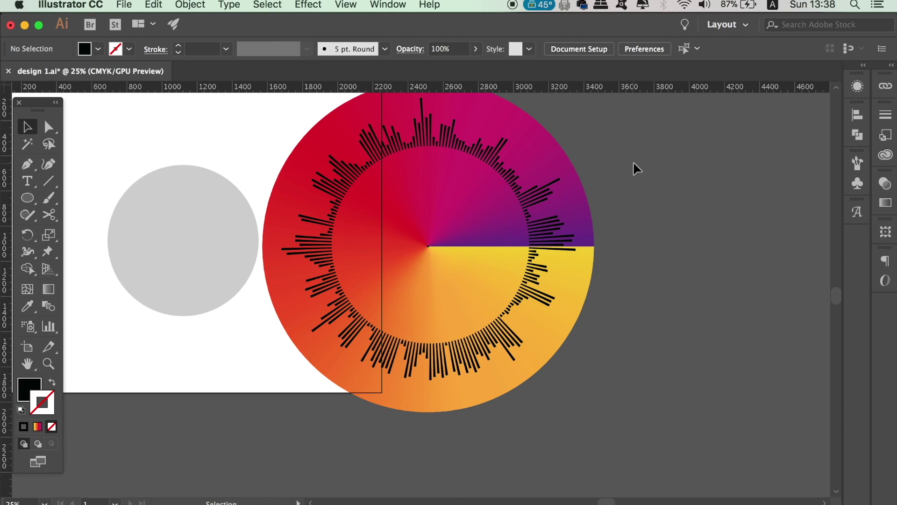
- Select the ring together with the gradient circle and make a clipping mask from them
left_click(672, 182)
left_click(492, 273)
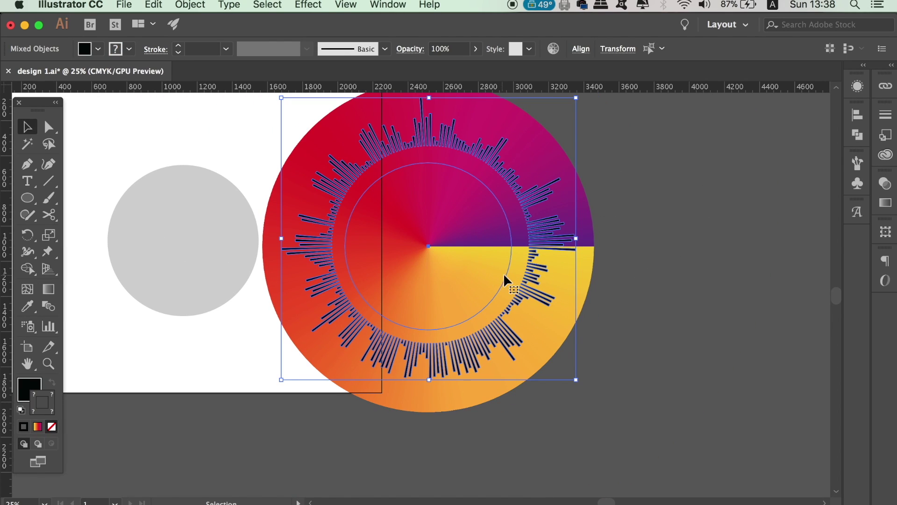
right_click(537, 283)
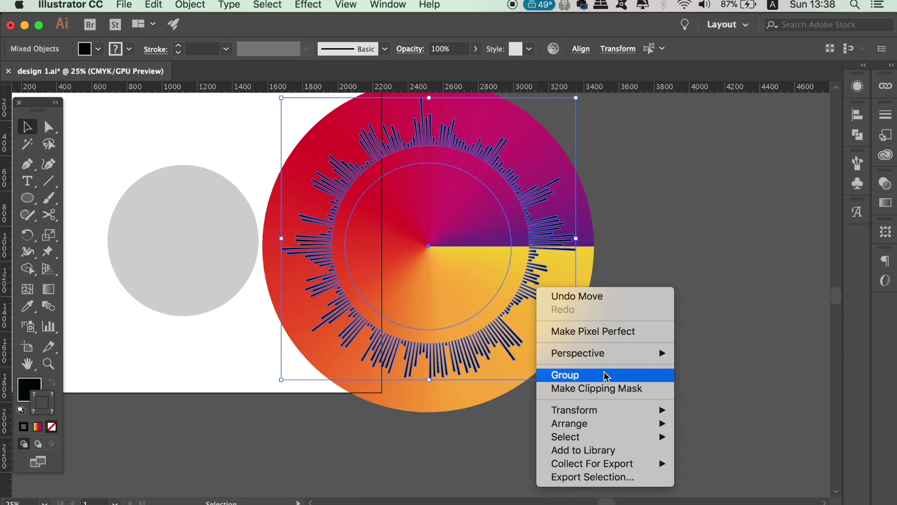
left_click(604, 389)
left_click(582, 287)
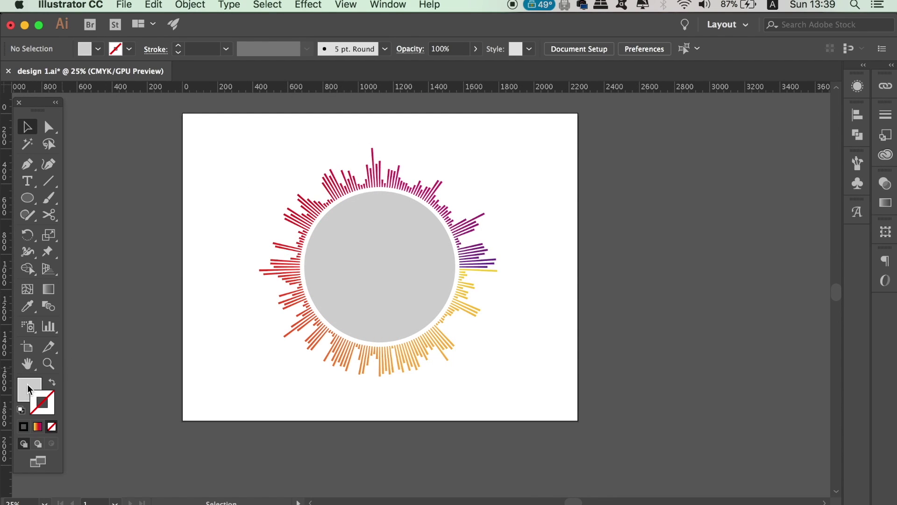
- Set the fill colour to a very dark, nearly black grey with the Color Picker
left_click(29, 389)
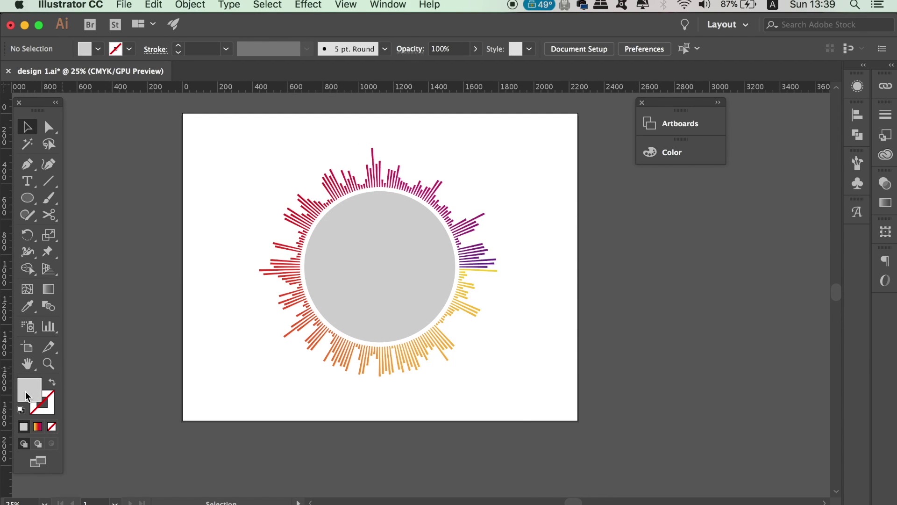
double_click(29, 389)
left_click(743, 303)
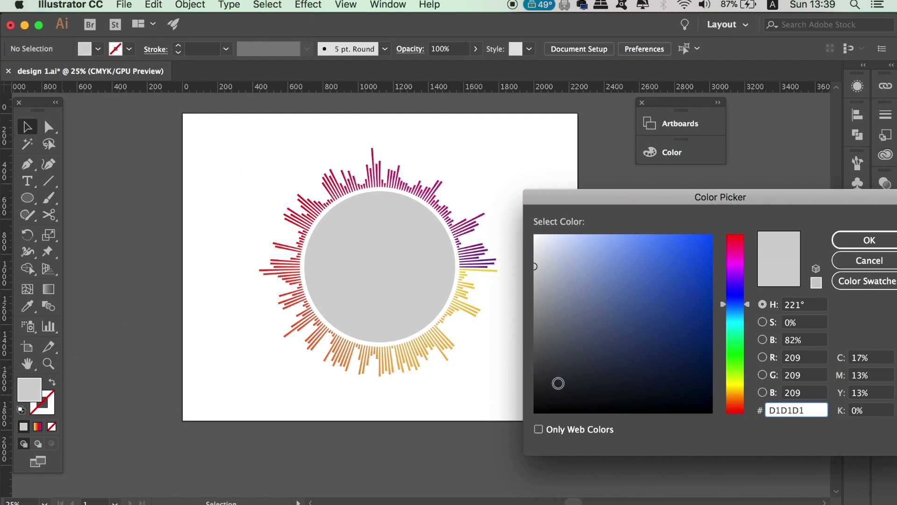
left_click(550, 383)
left_click(549, 382)
left_click(836, 239)
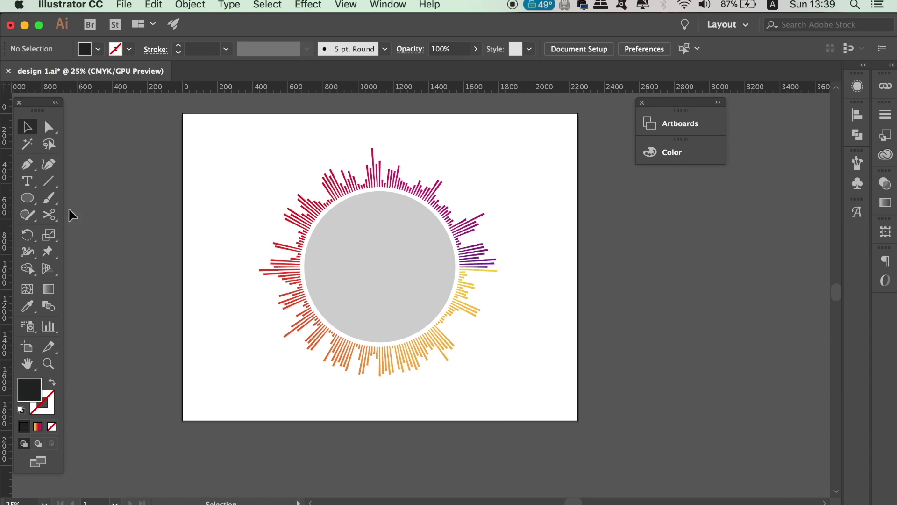
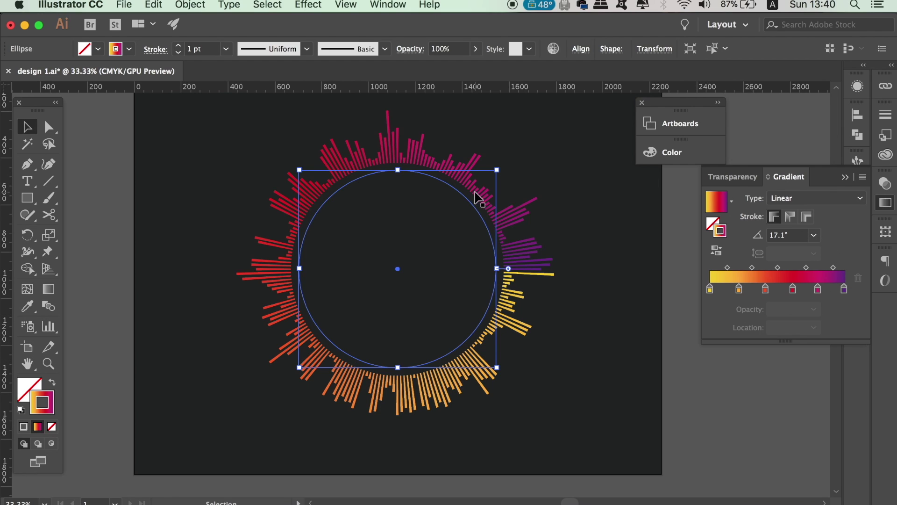
- Set the stroke weight of the circle inside the ring to 11 pt
left_click(177, 46)
left_click(177, 45)
left_click(177, 45)
left_click(177, 45)
left_click(177, 45)
left_click(177, 45)
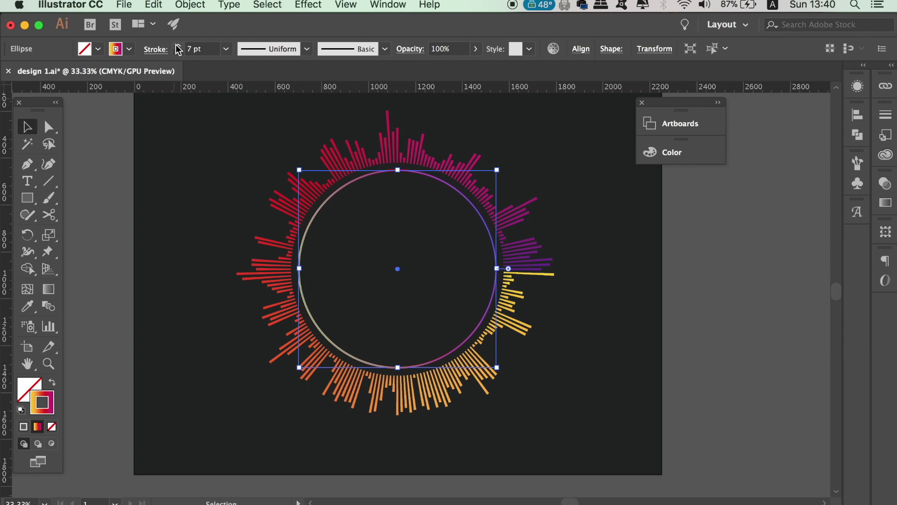
left_click(178, 46)
left_click(178, 45)
left_click(178, 45)
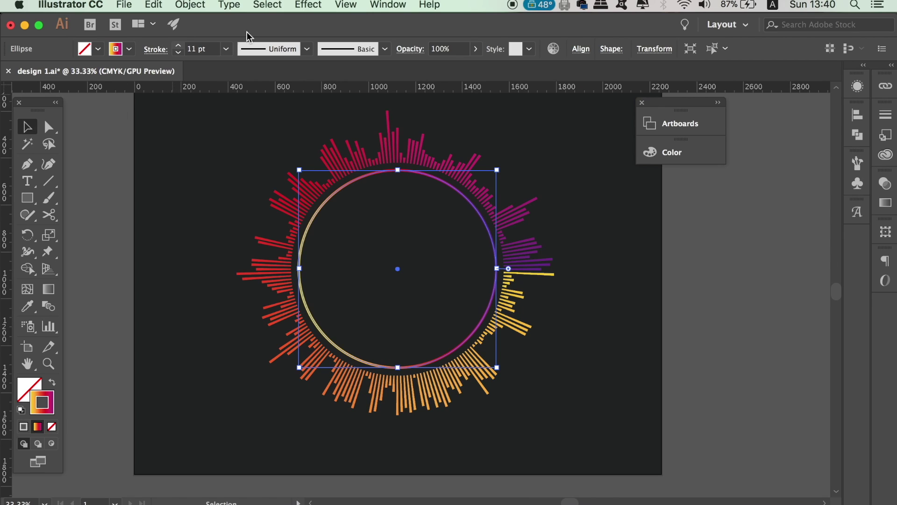
- Apply the circle's linear gradient along its stroke and deselect it
left_click(885, 202)
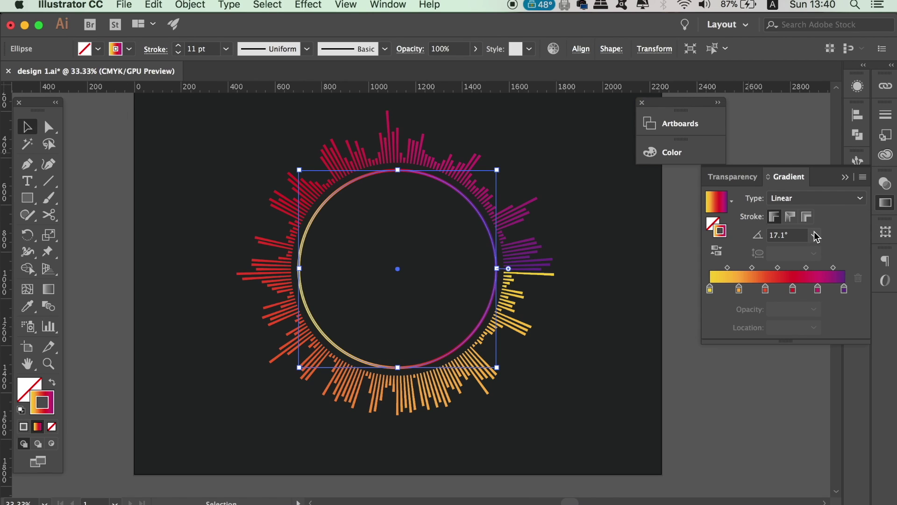
left_click(821, 200)
left_click(823, 211)
left_click(790, 217)
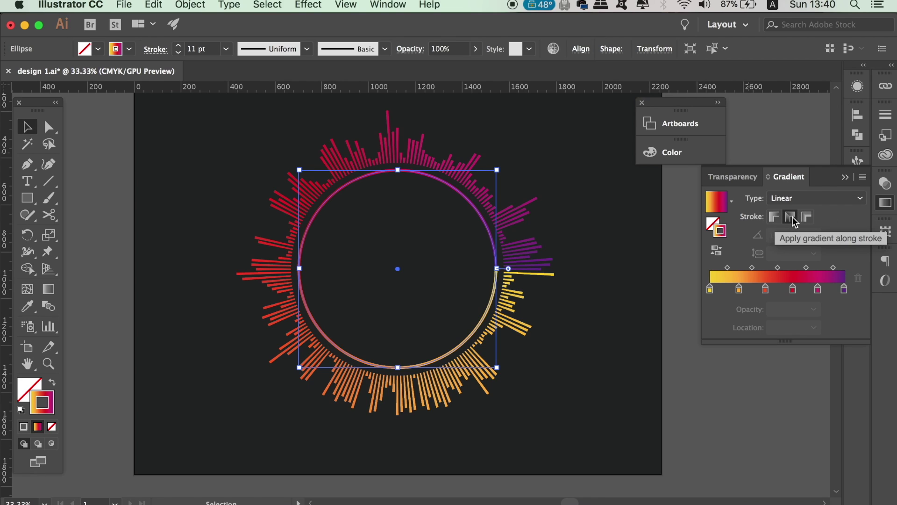
left_click(110, 136)
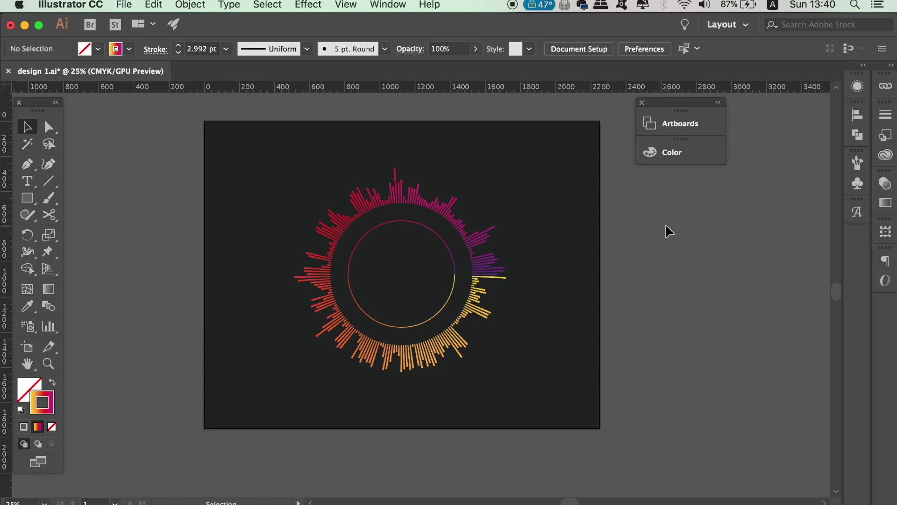
- Scale up the thin gradient circle from its centre until it nearly meets the inner ends of the radial lines
key("super+equal")
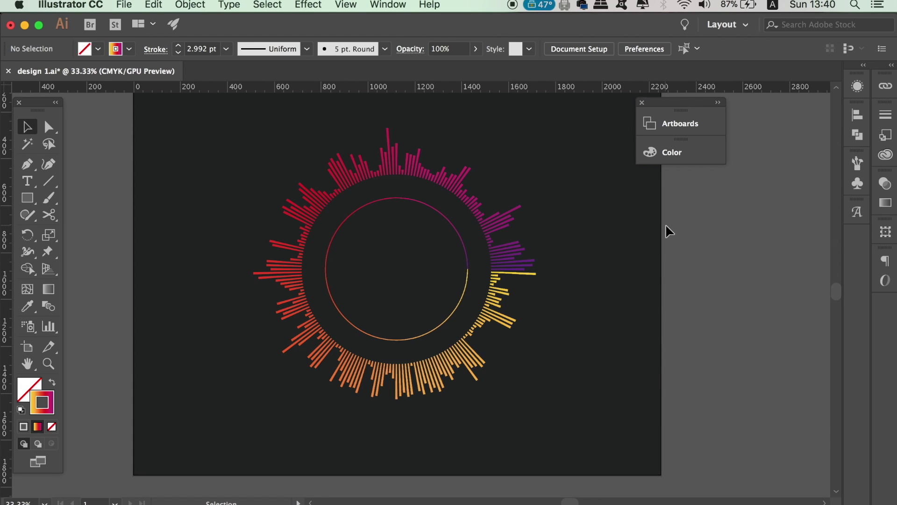
left_click(471, 267)
left_click_drag(467, 198, 496, 182)
left_click(774, 376)
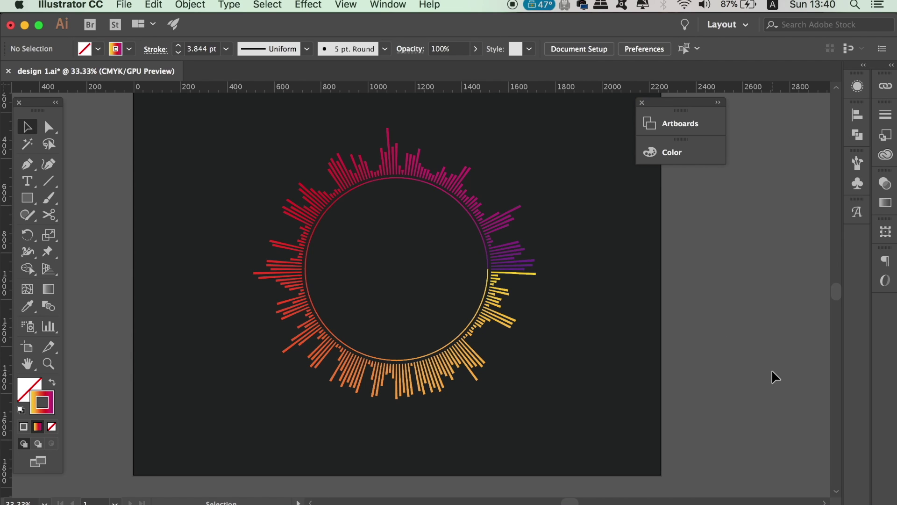
key("super+minus")
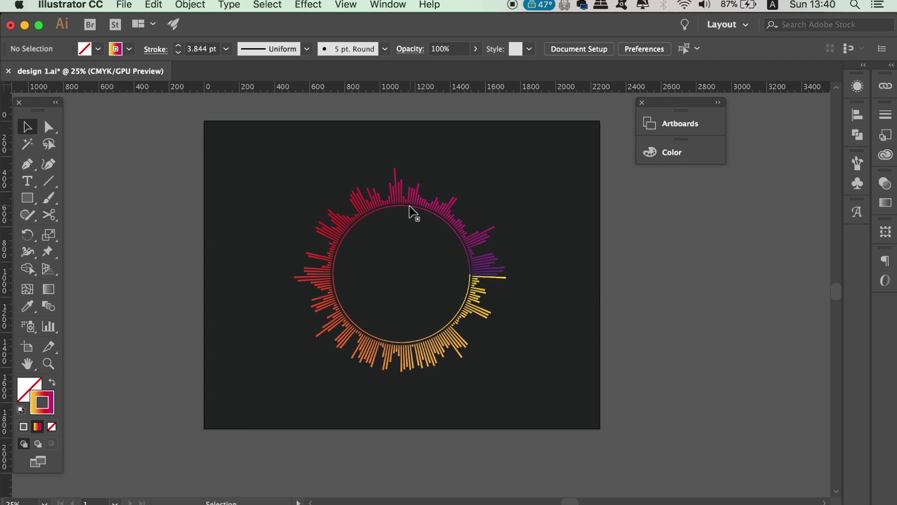
- Start an Outer Glow effect on the clipped ring of lines and set its blend mode to Normal
left_click(411, 210)
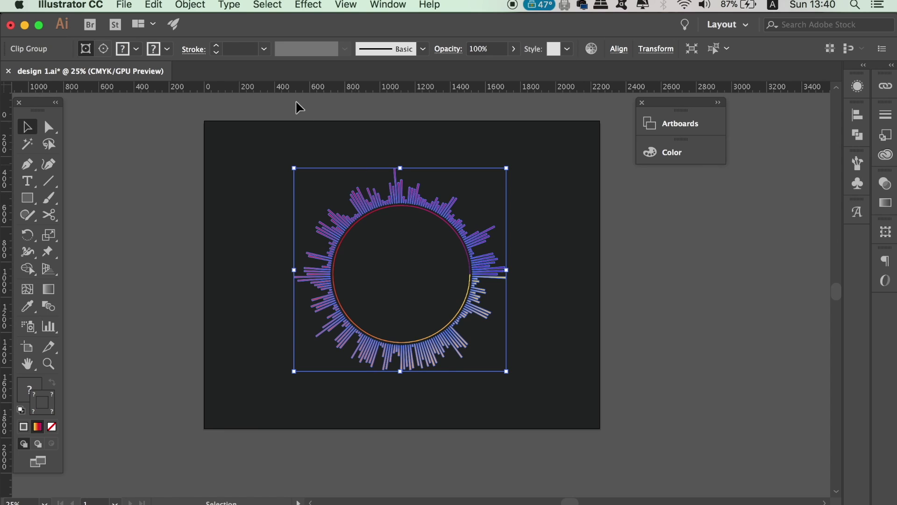
left_click(301, 5)
mouse_move(434, 320)
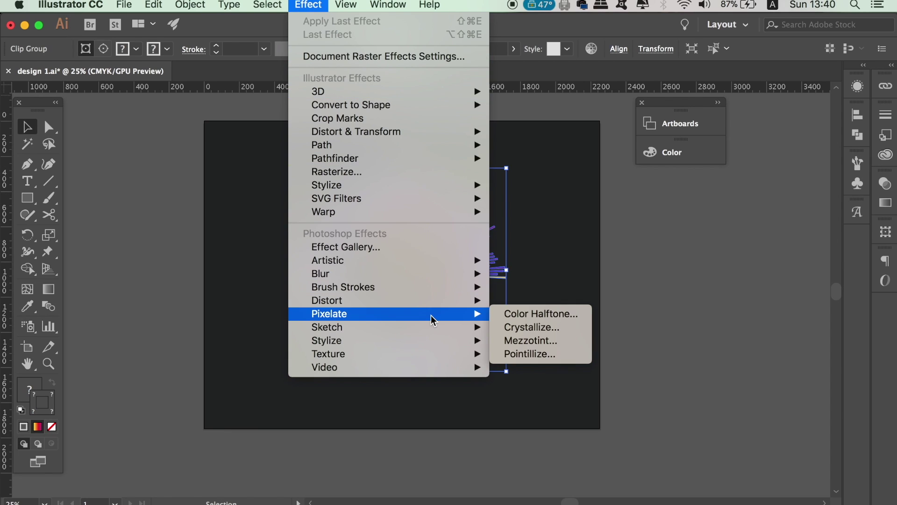
mouse_move(432, 186)
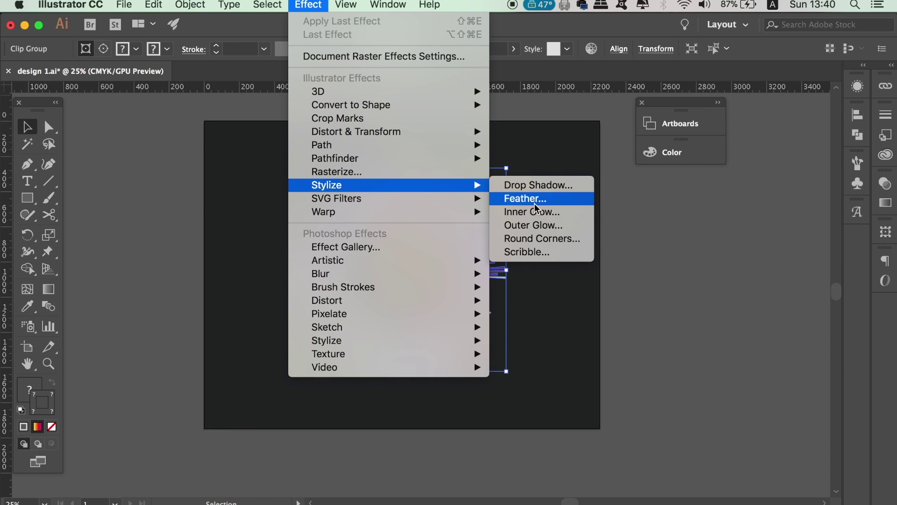
left_click(544, 225)
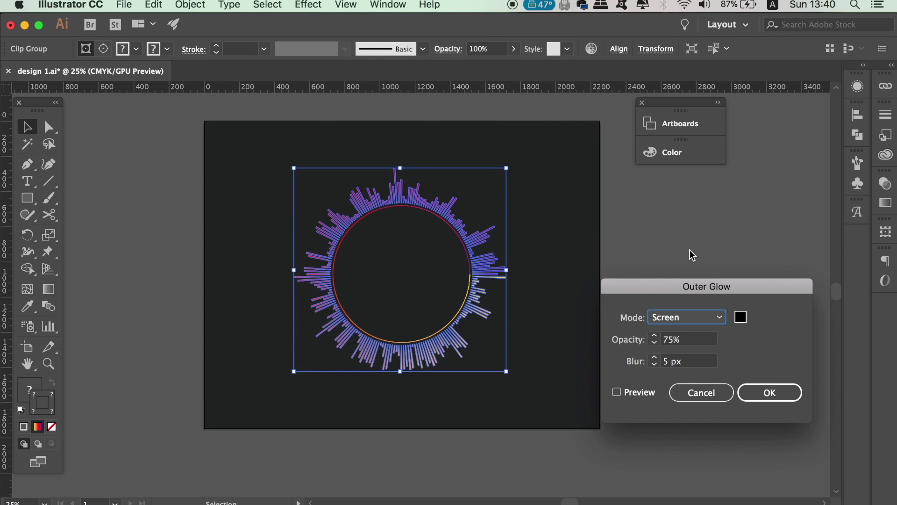
left_click_drag(717, 286, 717, 190)
left_click(717, 222)
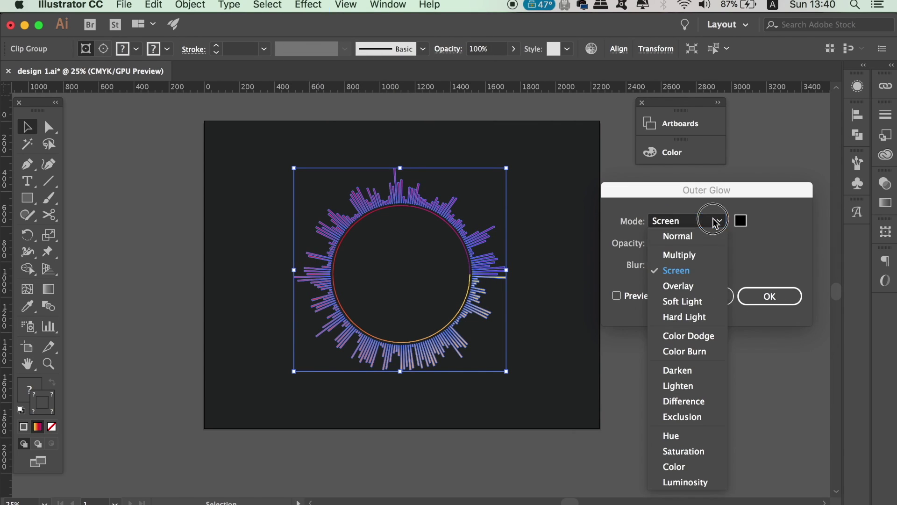
left_click(708, 236)
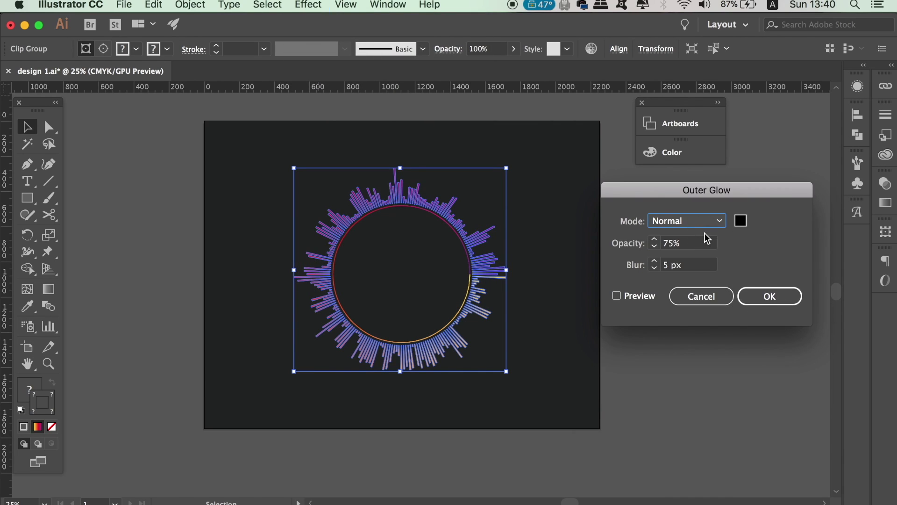
- Set the outer glow colour to the light purple F6A4FF
left_click(741, 221)
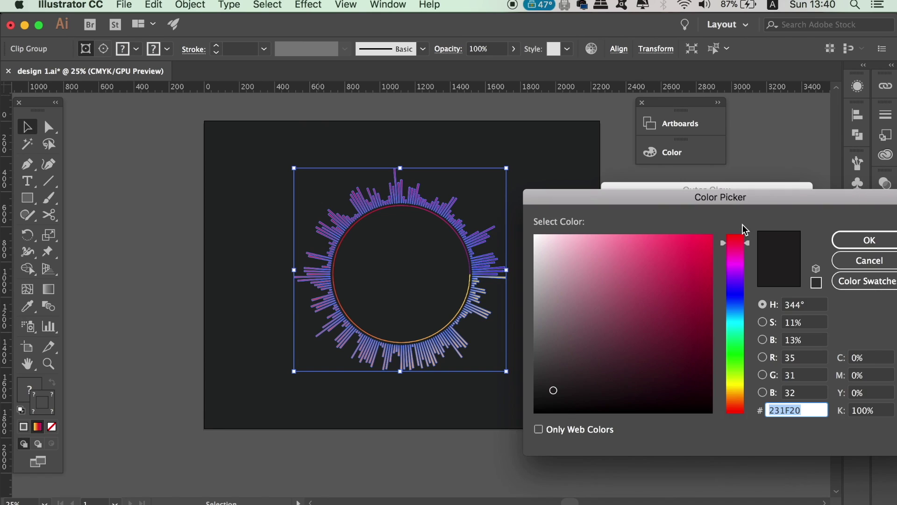
left_click(737, 267)
mouse_move(691, 251)
left_mouse_down()
mouse_move(661, 229)
mouse_move(597, 222)
left_mouse_up()
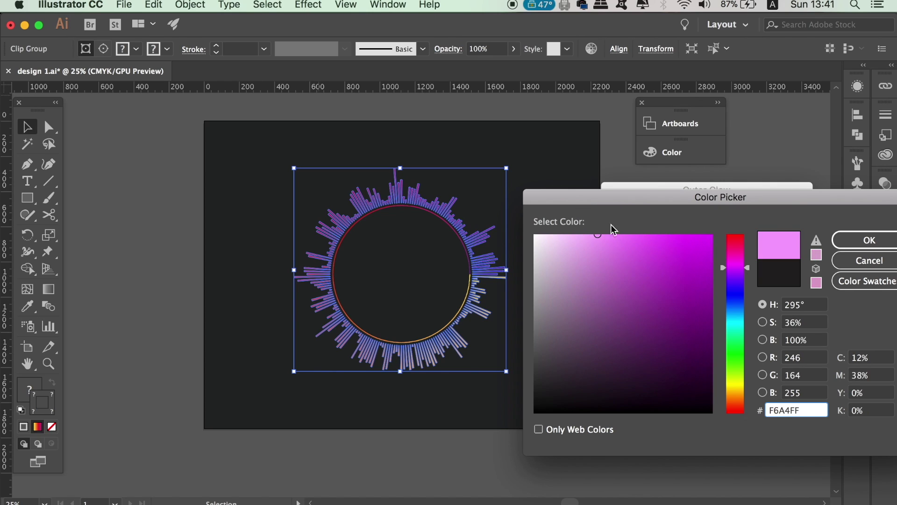
left_click(869, 241)
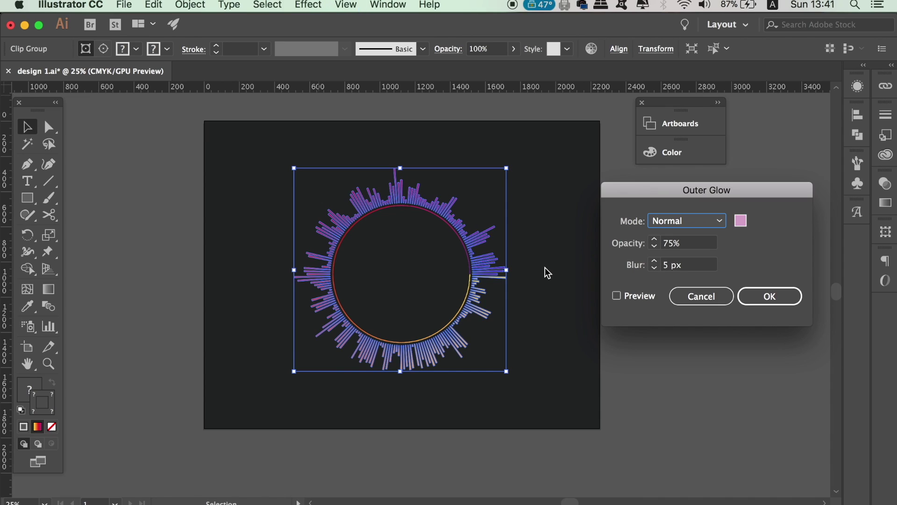
- Preview and apply the ring's outer glow at 75% opacity with a 5 px blur, and deselect the artwork
left_click(642, 298)
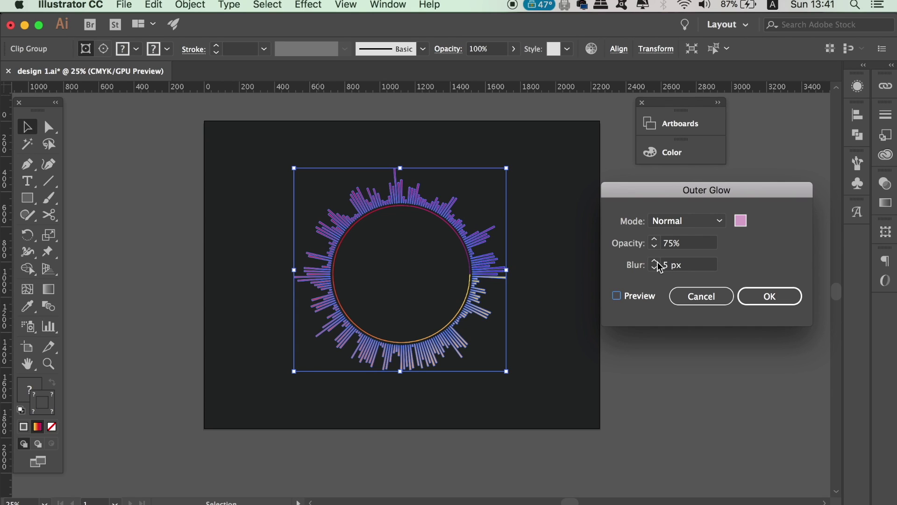
key("space")
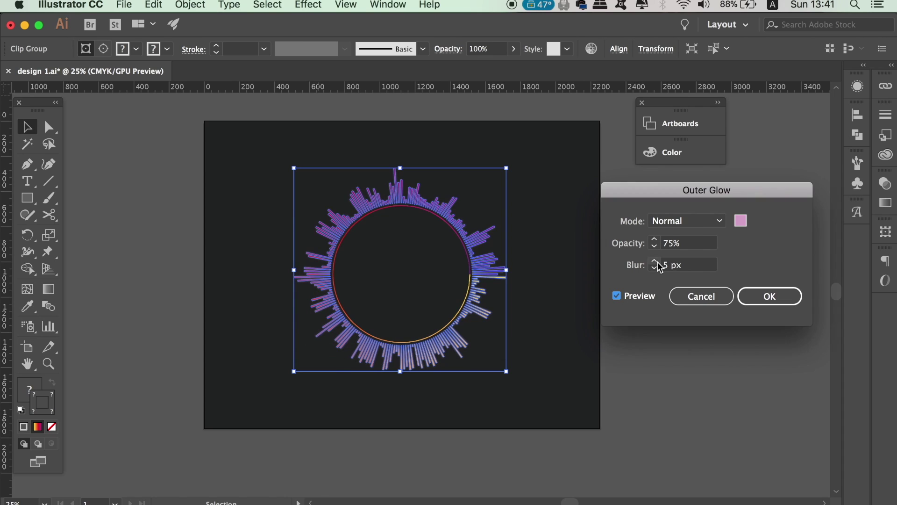
left_click(769, 296)
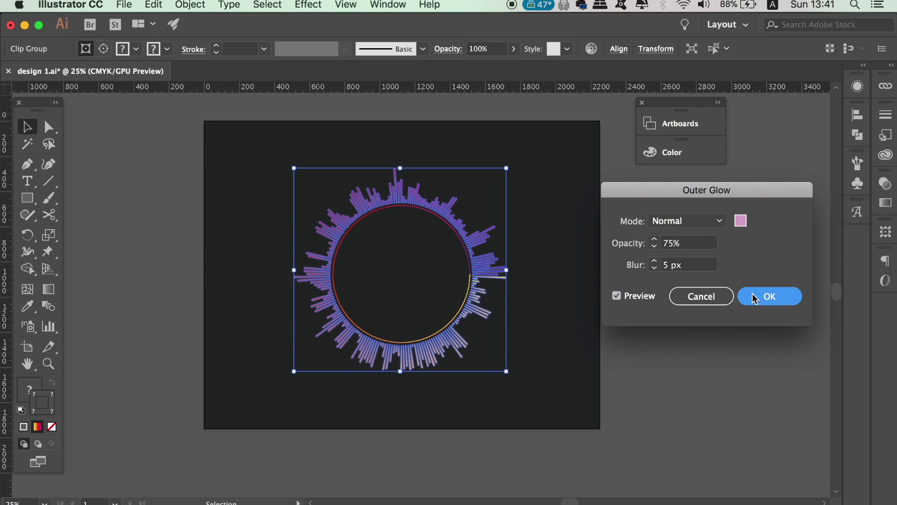
left_click(638, 275)
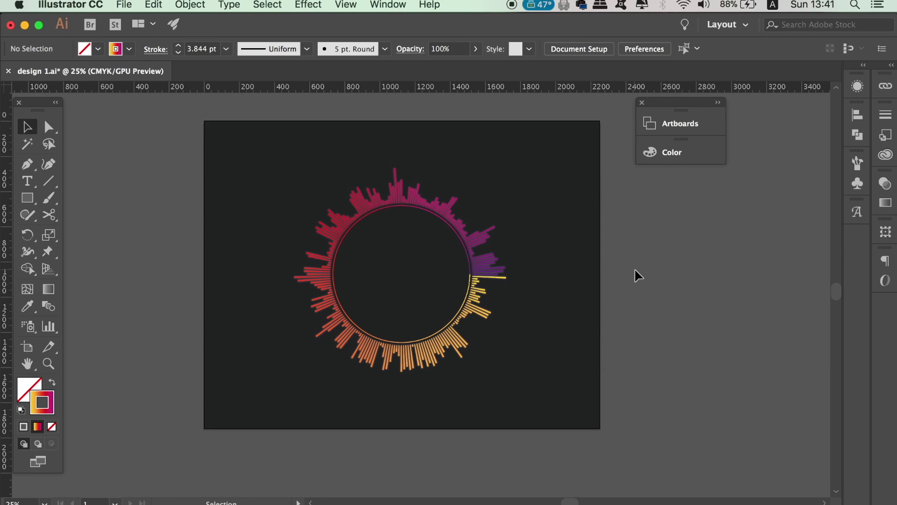
key("super+equal")
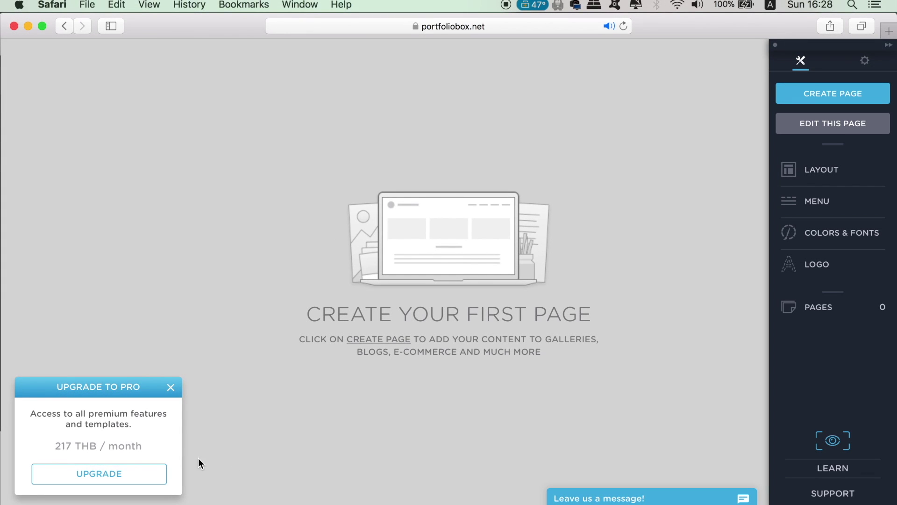
- Switch to Portfoliobox in Safari, dismiss the upgrade offer and browse the available types for a new page
left_click(171, 387)
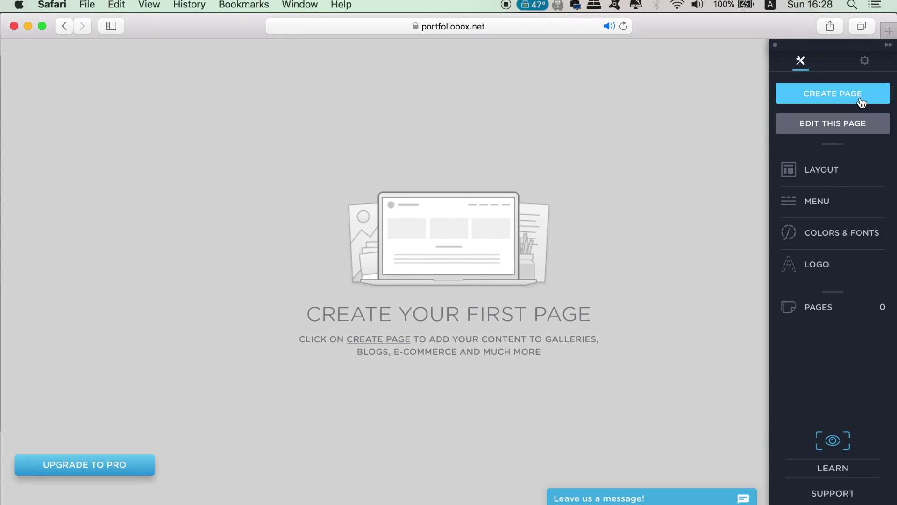
left_click(831, 172)
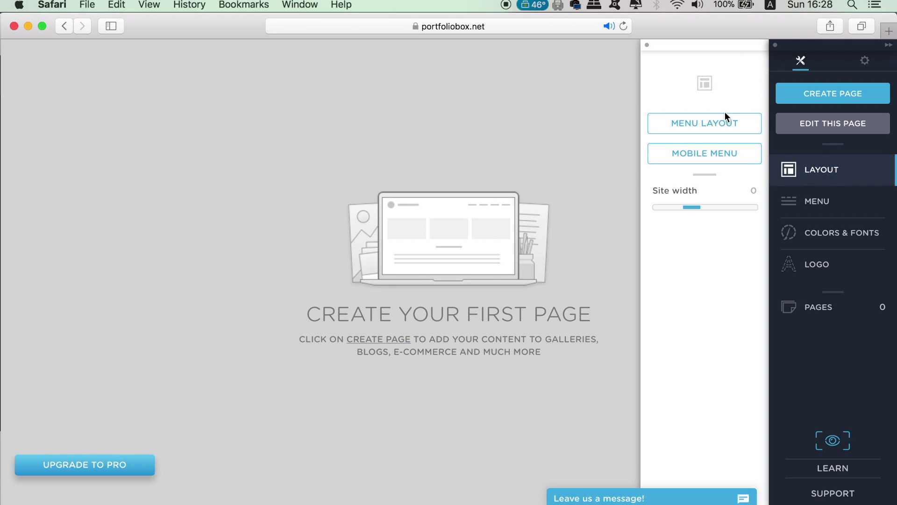
left_click(860, 93)
left_click_drag(762, 146, 781, 291)
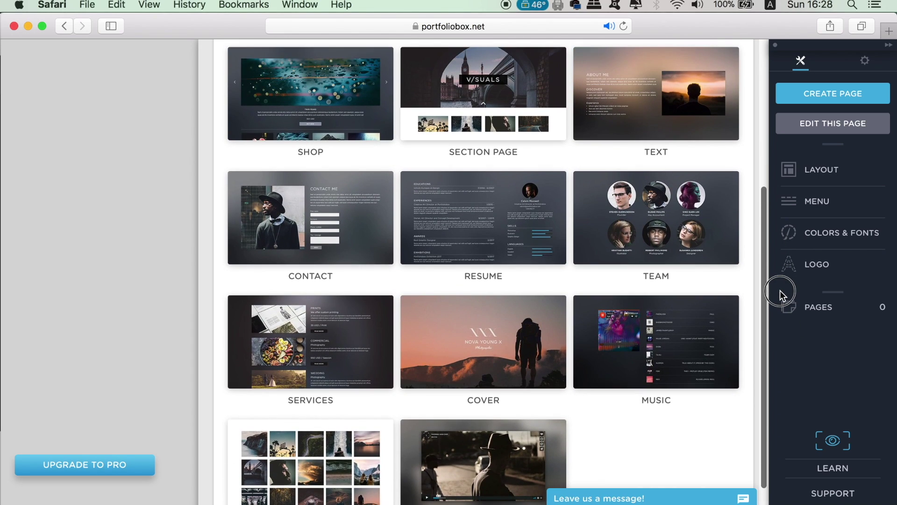
left_click_drag(780, 290, 777, 175)
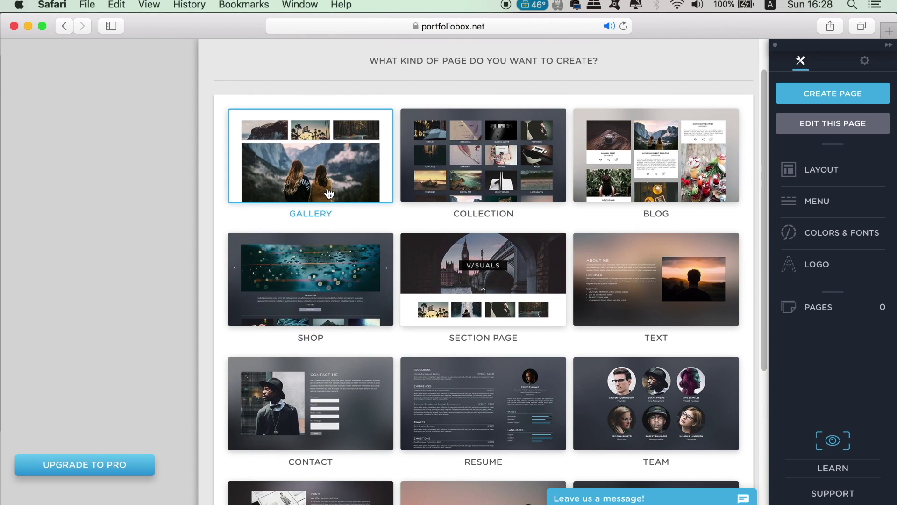
- Choose the Collection page type and show its horizontal templates
left_click(504, 195)
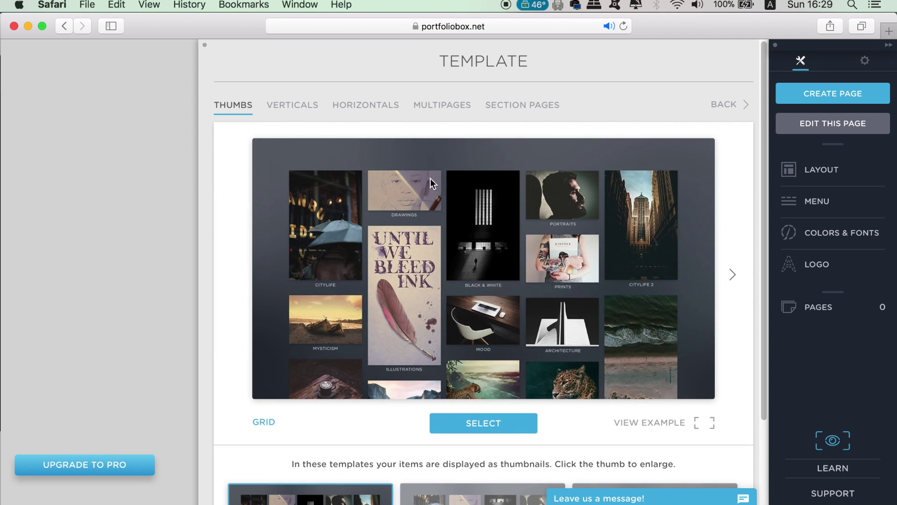
left_click_drag(770, 102, 755, 125)
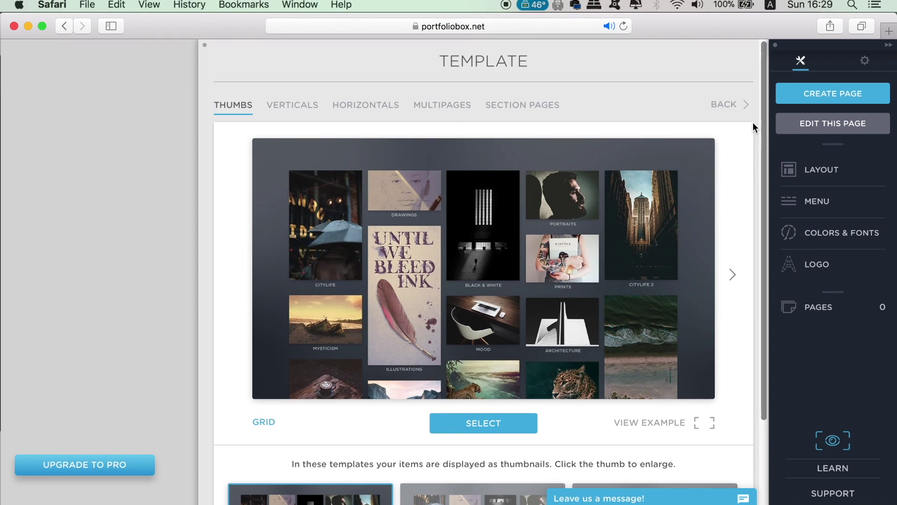
left_click(371, 111)
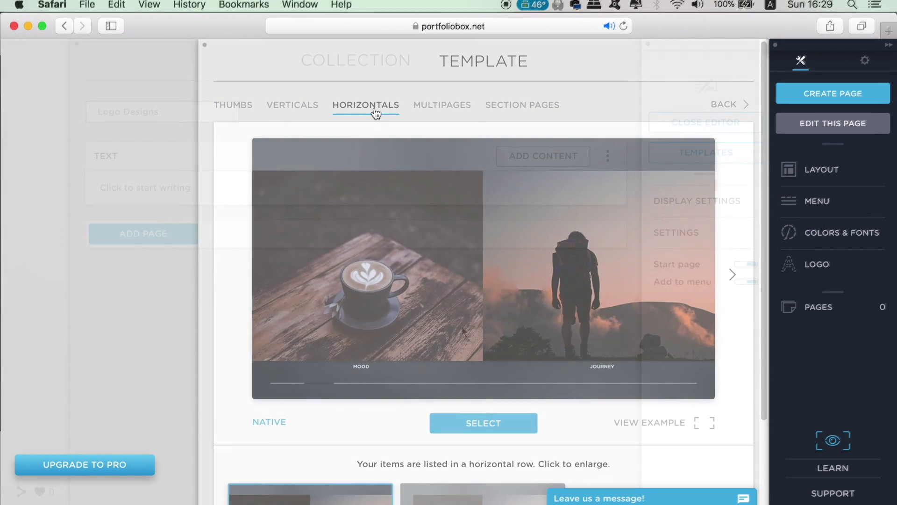
- Start inserting an image into the Logo Designs collection's text block, scaled to a width of 800
left_click(528, 158)
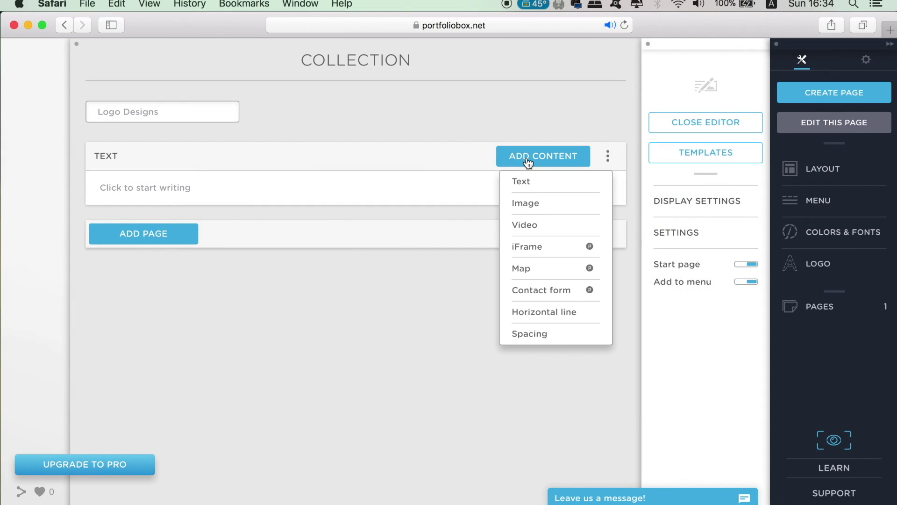
left_click(536, 203)
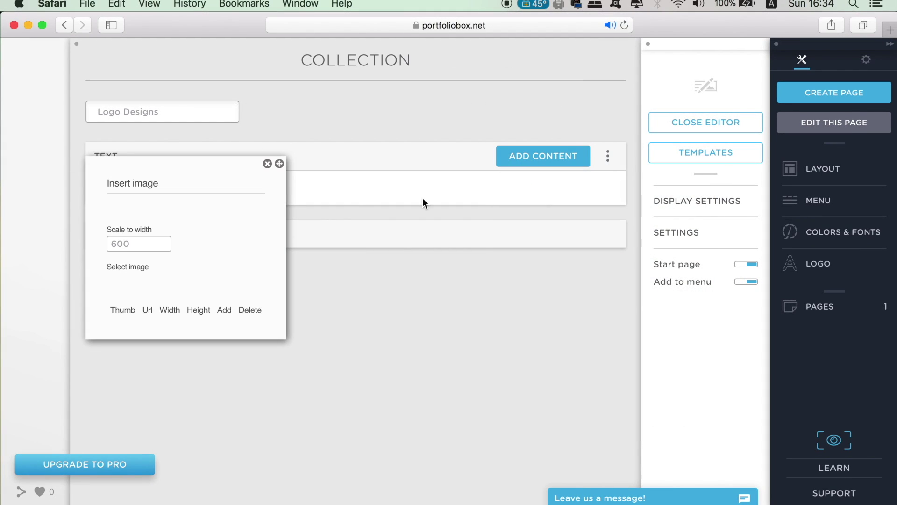
left_click(158, 244)
type("800")
left_click(144, 267)
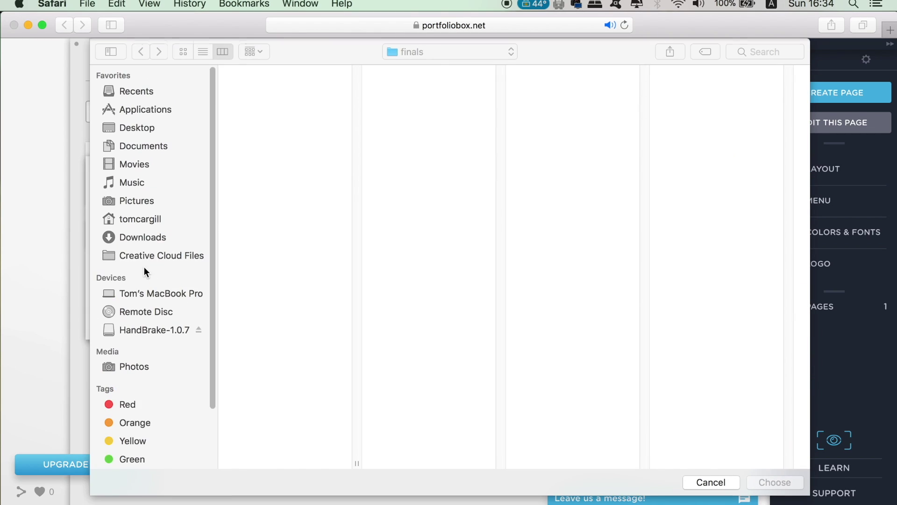
- Upload the Desktop screenshot taken at 16.30.53 and add it to the page content
left_click(197, 127)
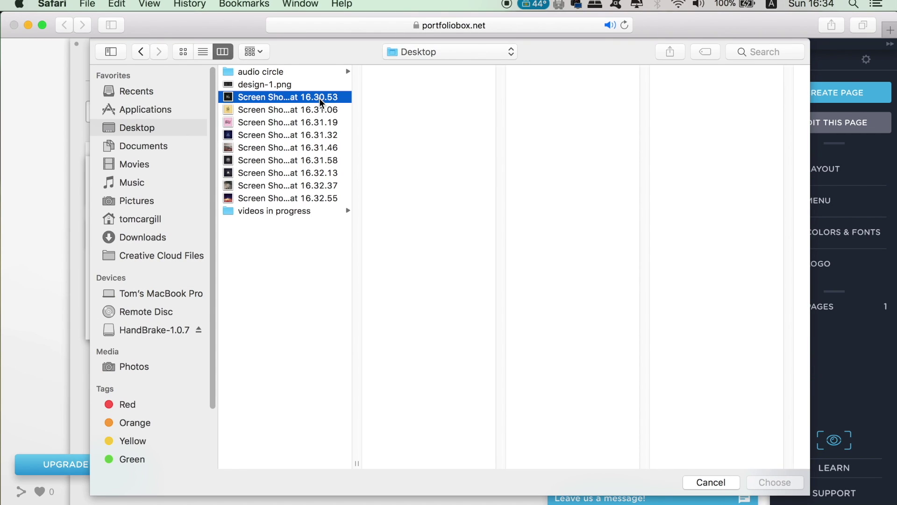
left_click(319, 98)
double_click(318, 98)
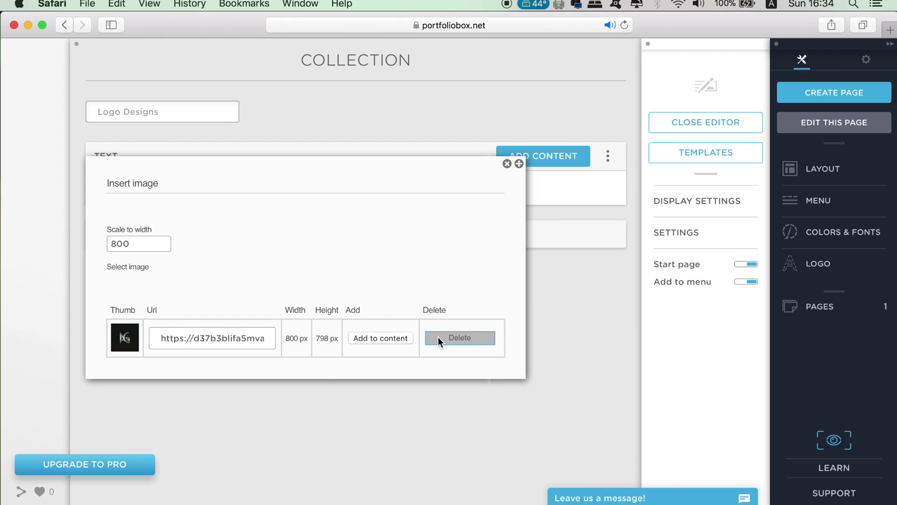
left_click(384, 338)
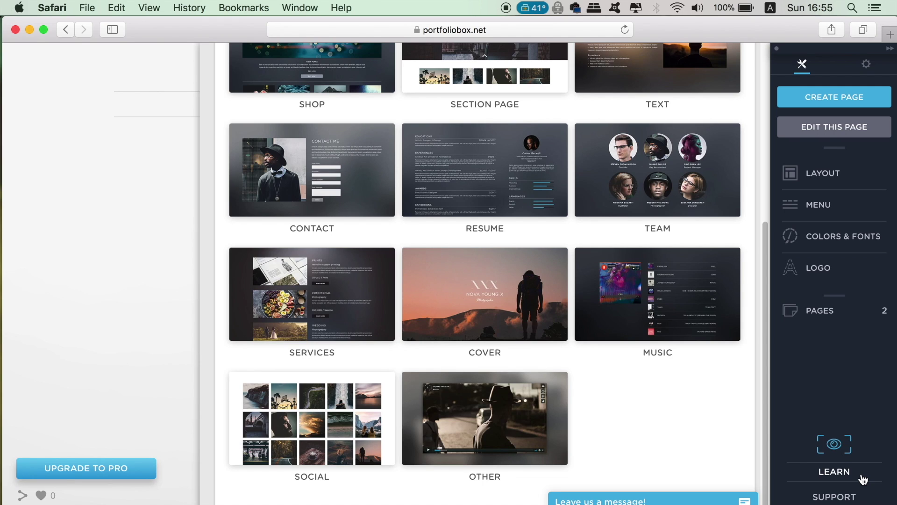
- Look through the Learn guide's content topics on collections and blogs and its design topic on changing a page's template
left_click(862, 477)
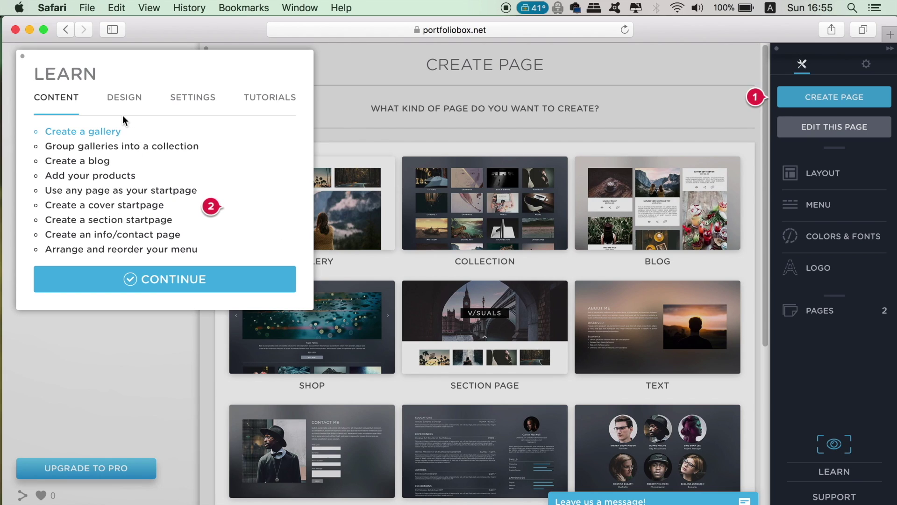
left_click(121, 145)
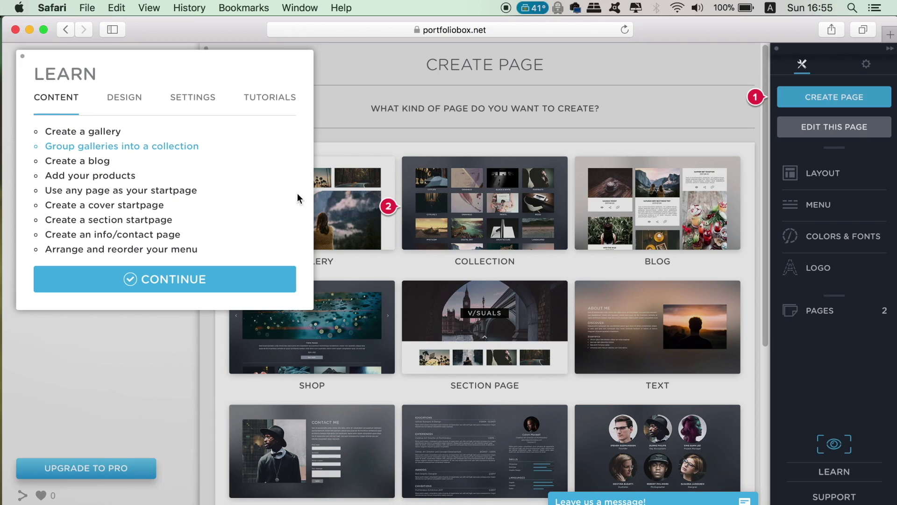
left_click(88, 161)
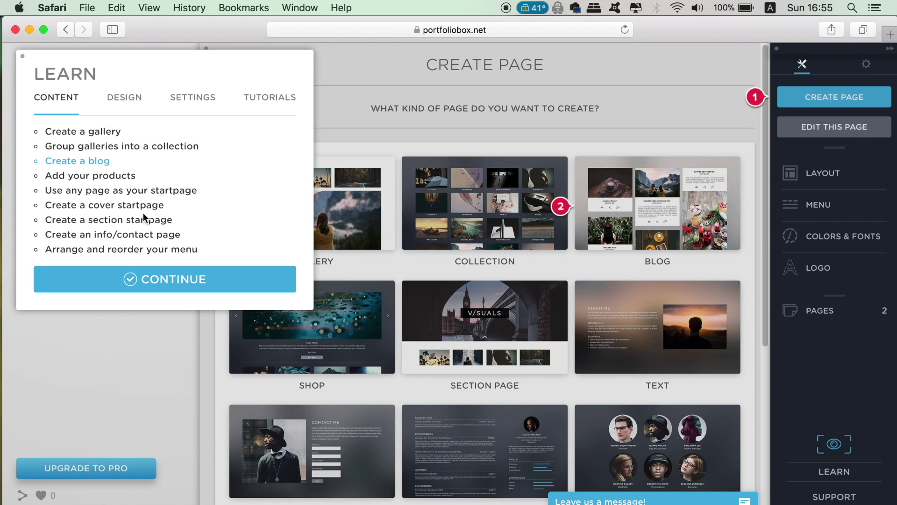
left_click(124, 97)
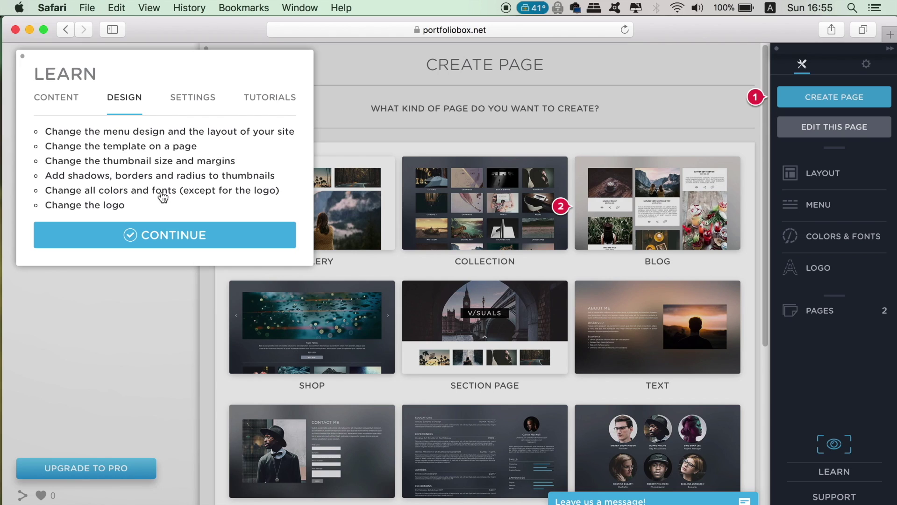
left_click(174, 146)
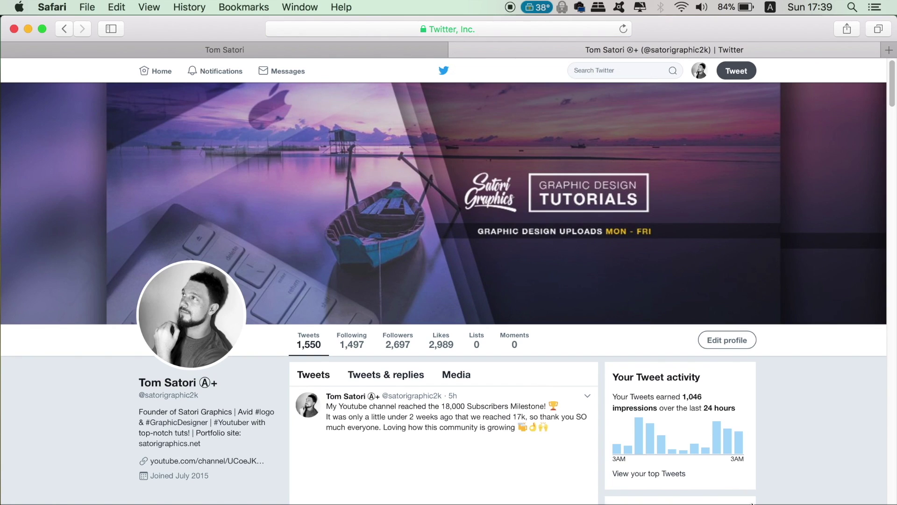
- Close the Twitter profile page and look through the portfolio site's Logo Designs and Instagram pages
left_click(457, 49)
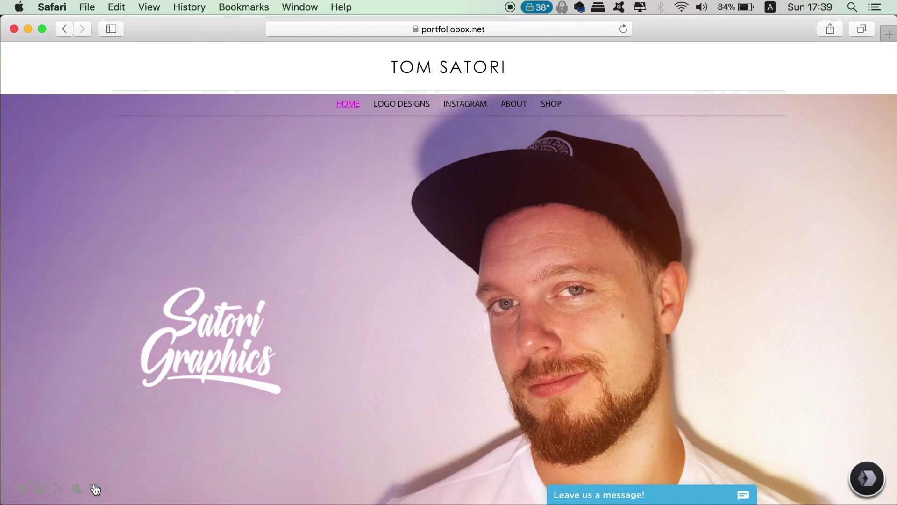
left_click(419, 104)
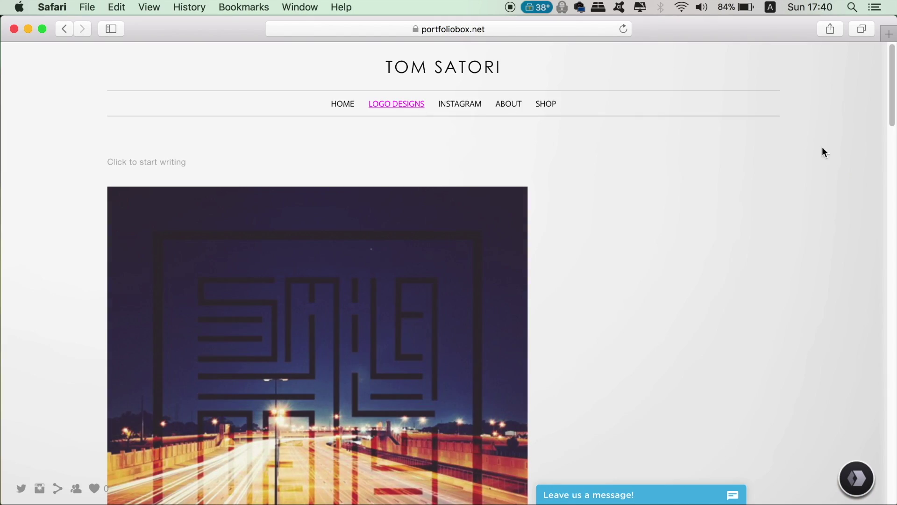
mouse_move(892, 96)
left_mouse_down()
mouse_move(892, 304)
mouse_move(888, 84)
left_mouse_up()
left_click(456, 102)
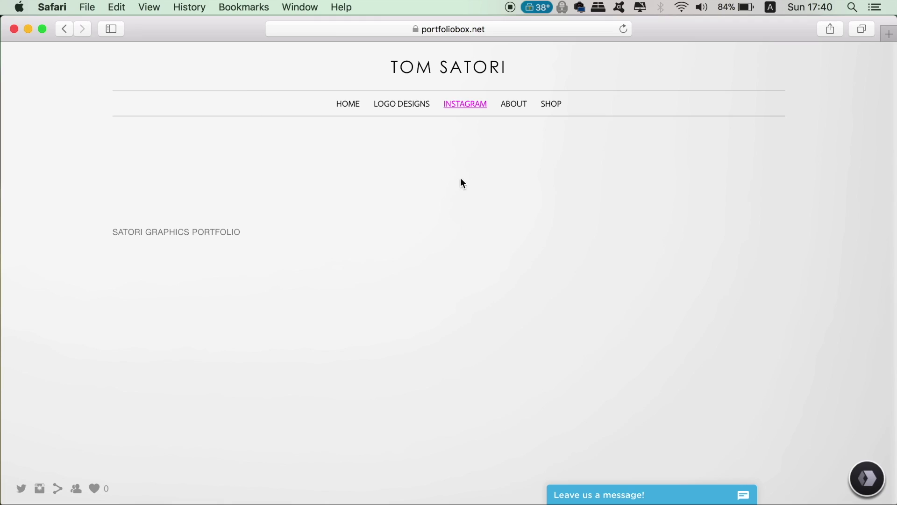
left_click_drag(893, 122, 861, 104)
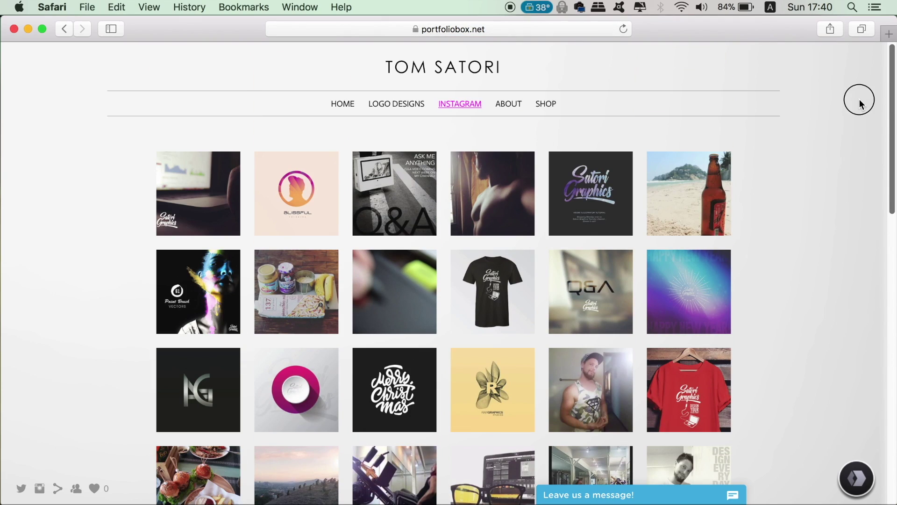
- Review the portfolio's About page down to its contact form, and view the Shop page
left_click(509, 105)
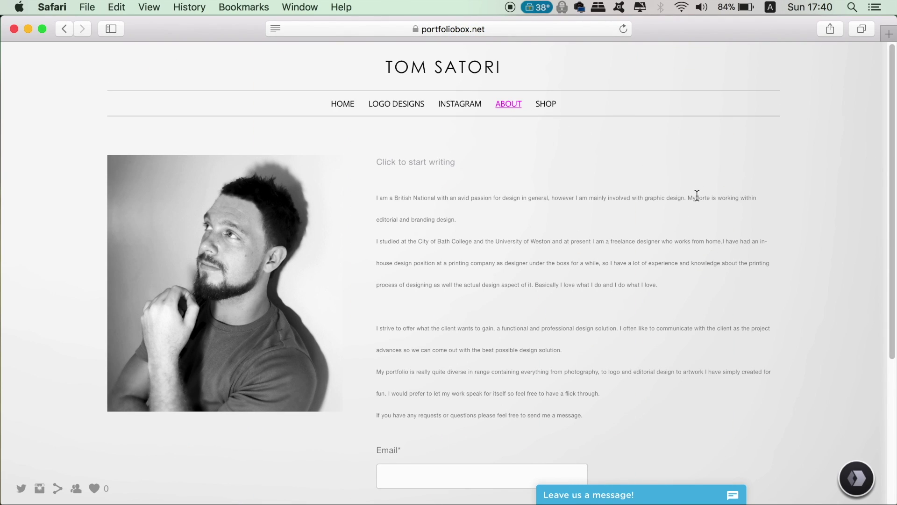
left_click_drag(894, 165, 893, 271)
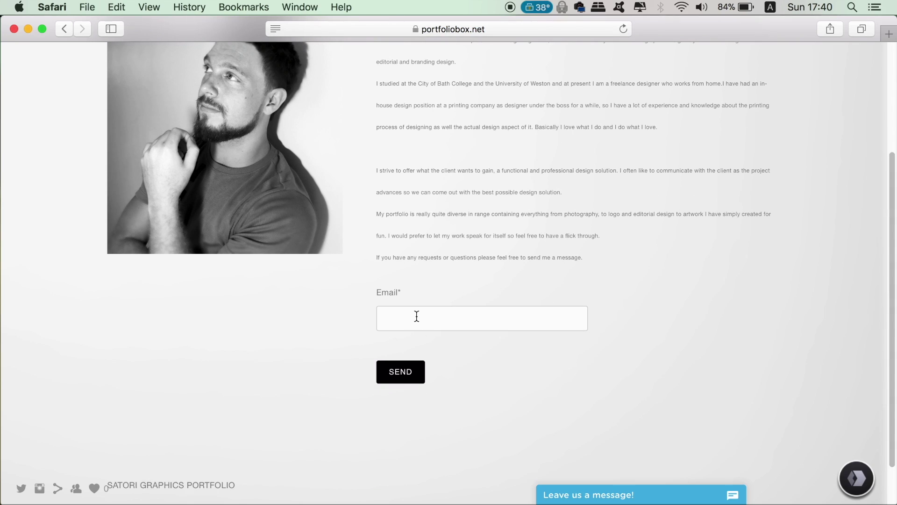
left_click_drag(891, 373, 883, 199)
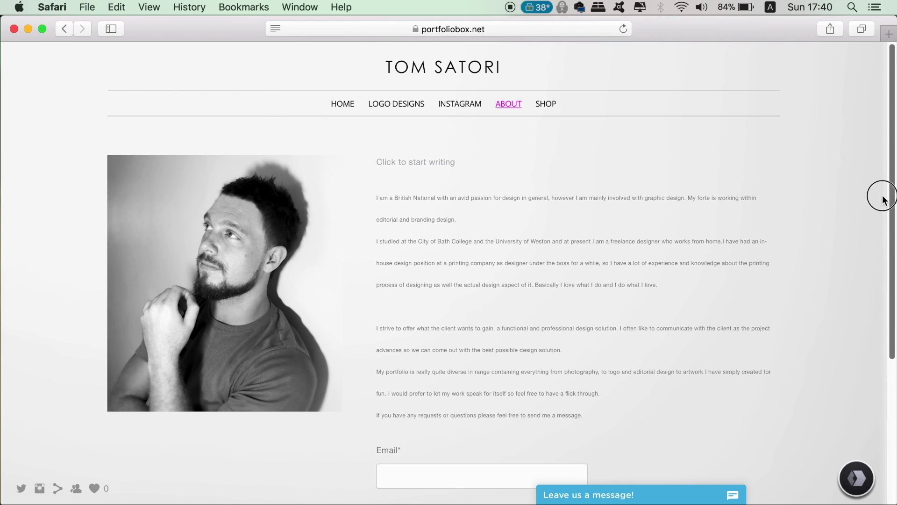
left_click(549, 107)
mouse_move(890, 156)
left_mouse_down()
mouse_move(887, 397)
mouse_move(867, 91)
left_mouse_up()
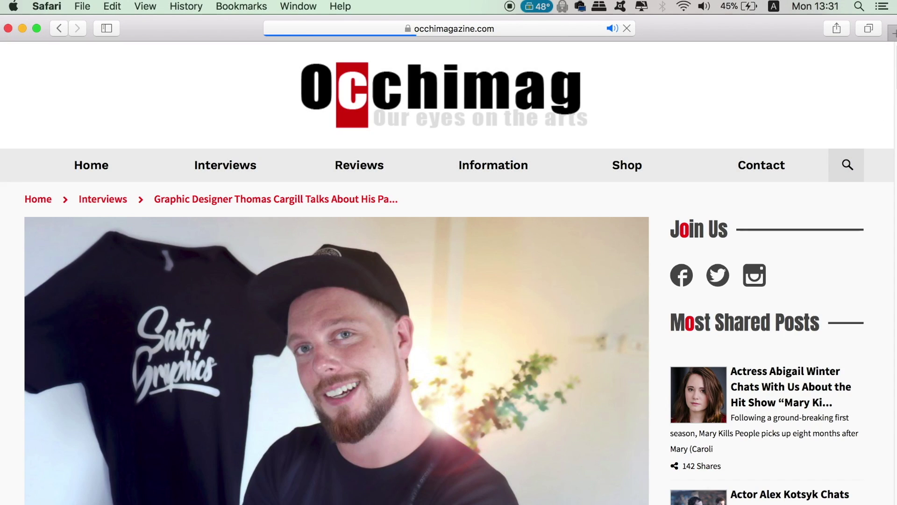
- Skim the graphic designer's interview on the Occhimag magazine site
scroll(890, 76, "down", 10)
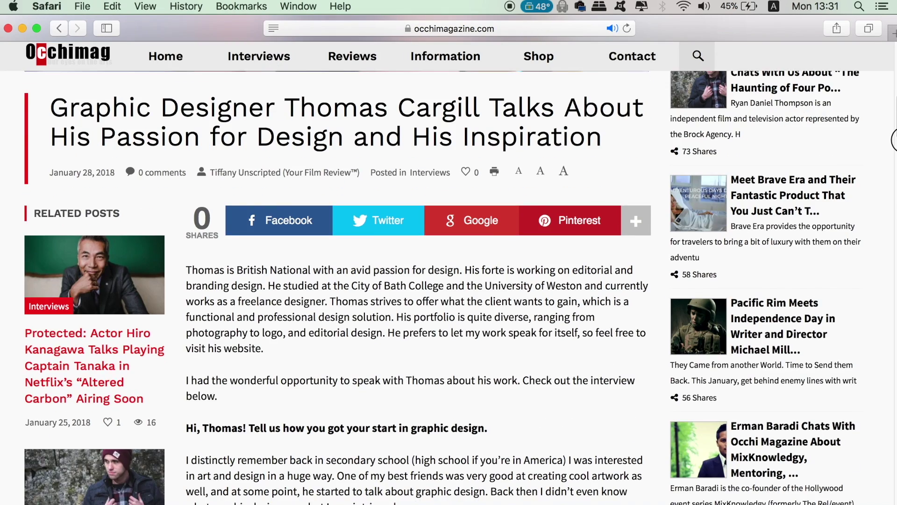
left_click_drag(892, 140, 891, 4)
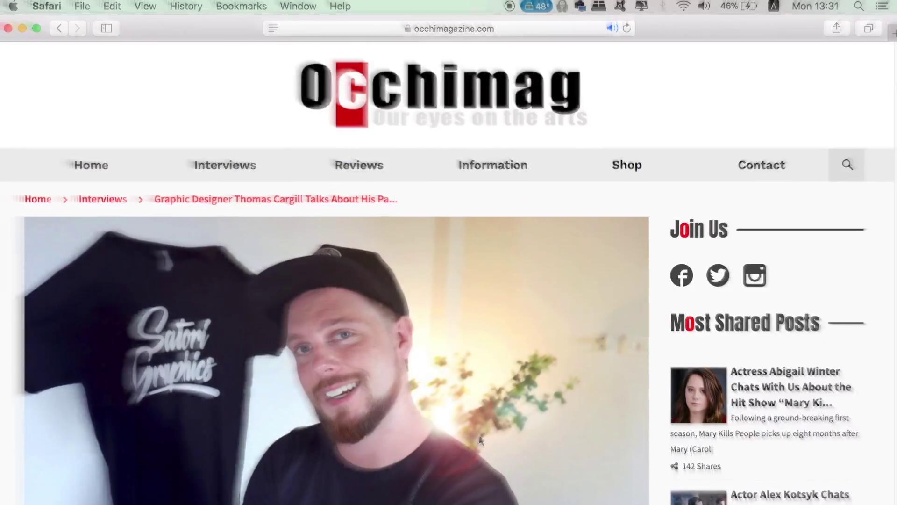